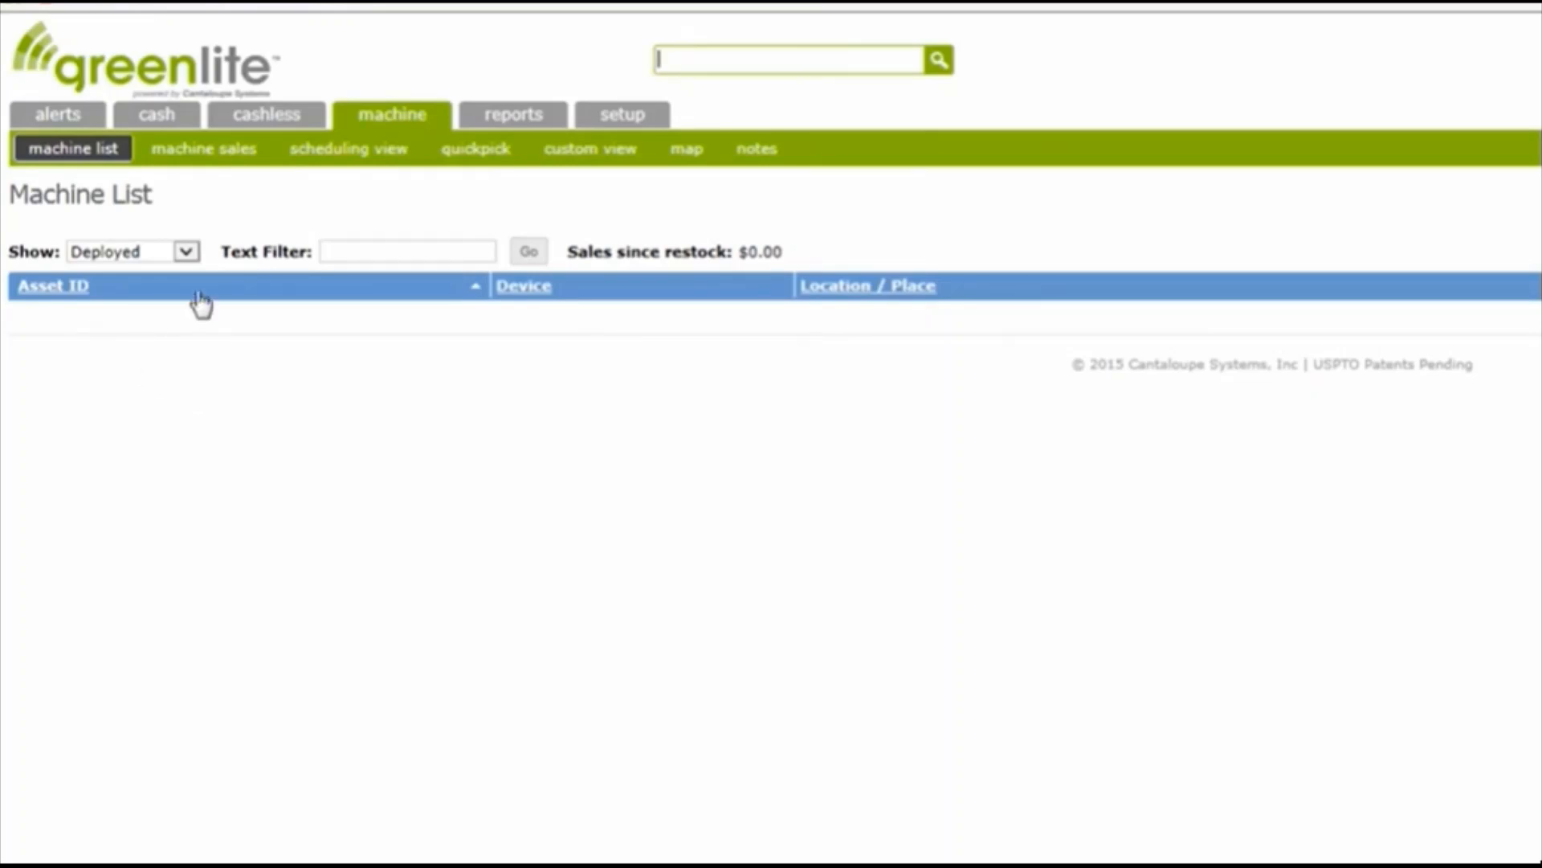
# Filter the machine list to show only New machines
pyautogui.click(186, 253)
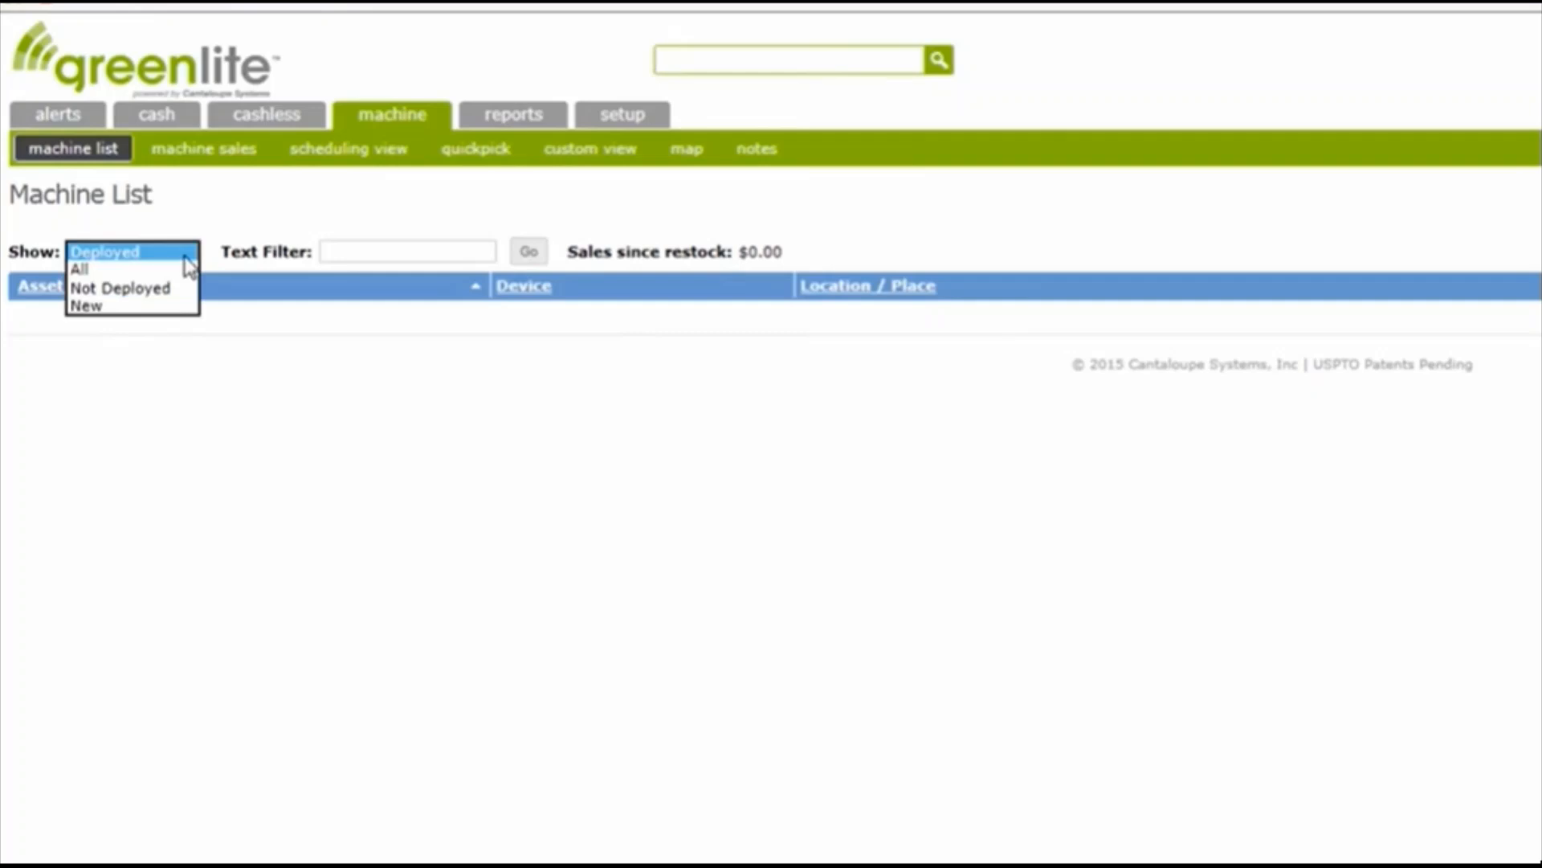
pyautogui.click(133, 309)
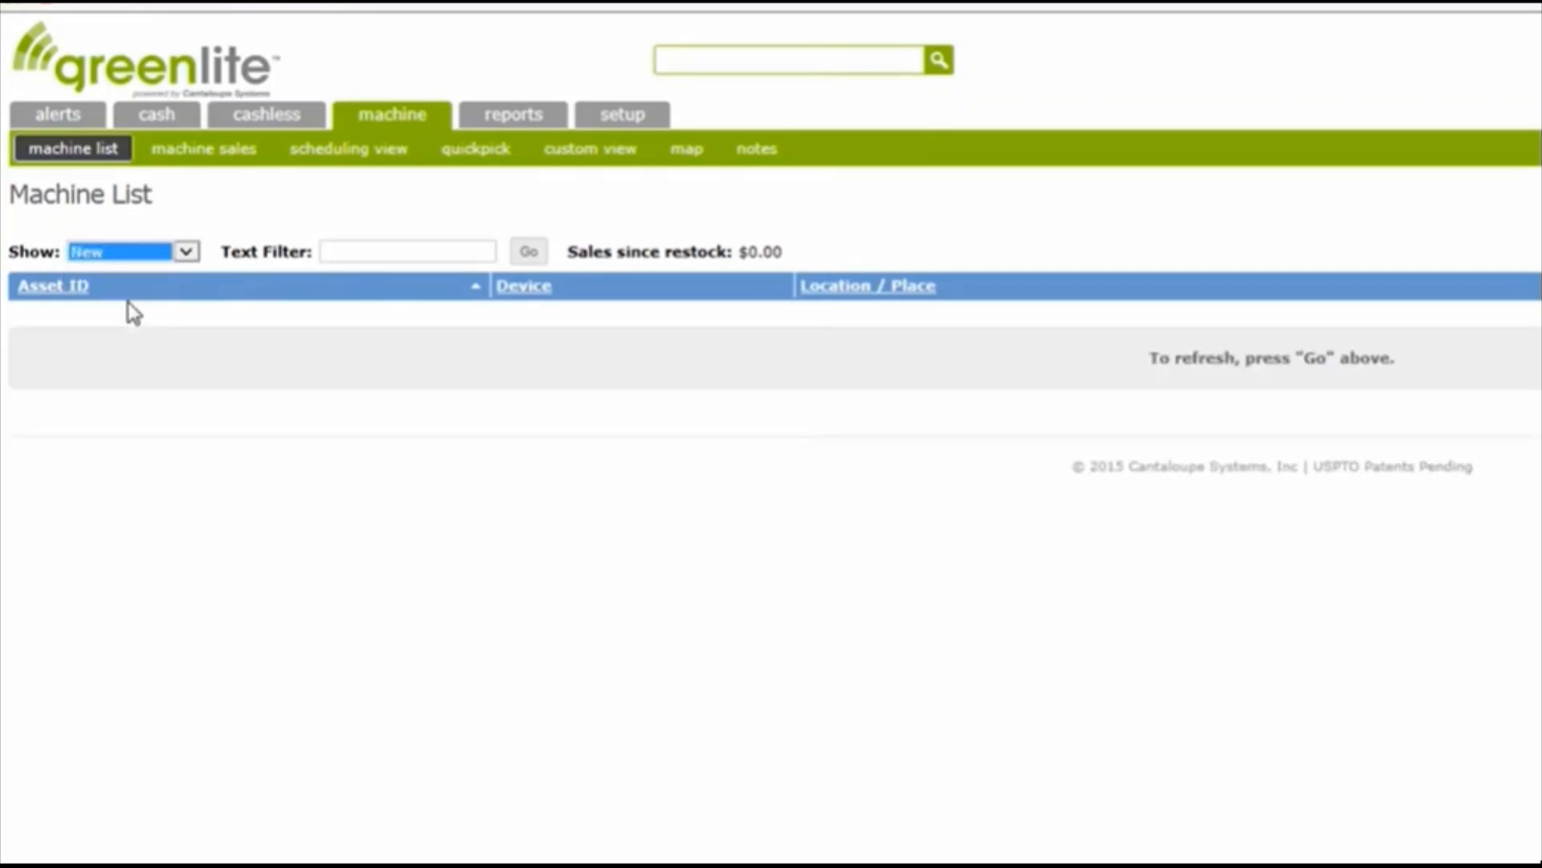
pyautogui.click(527, 255)
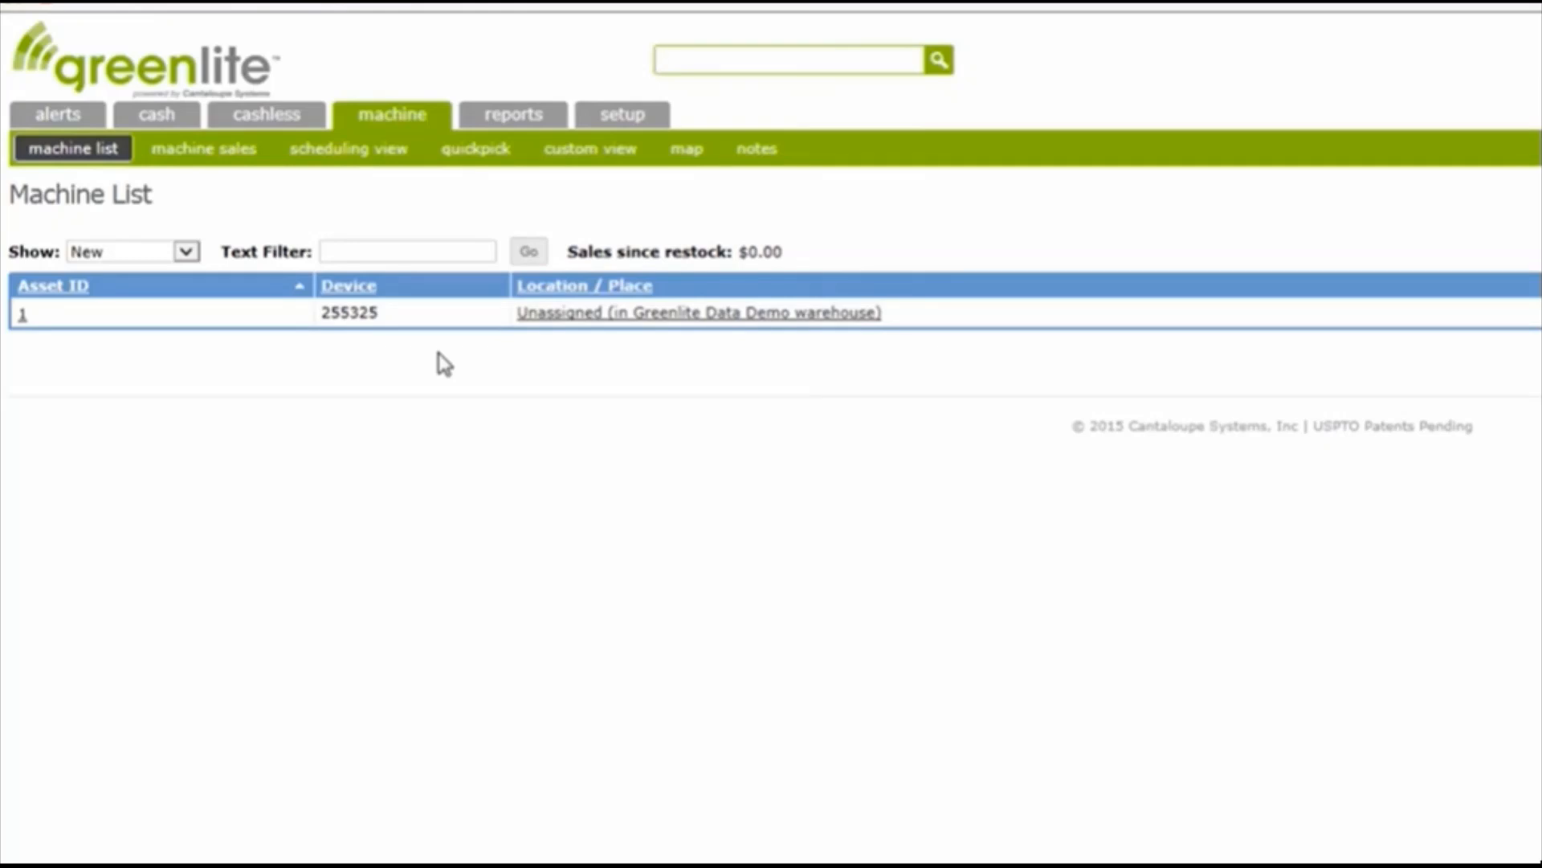
# Change the machine list filter to All and refresh the list
pyautogui.click(186, 252)
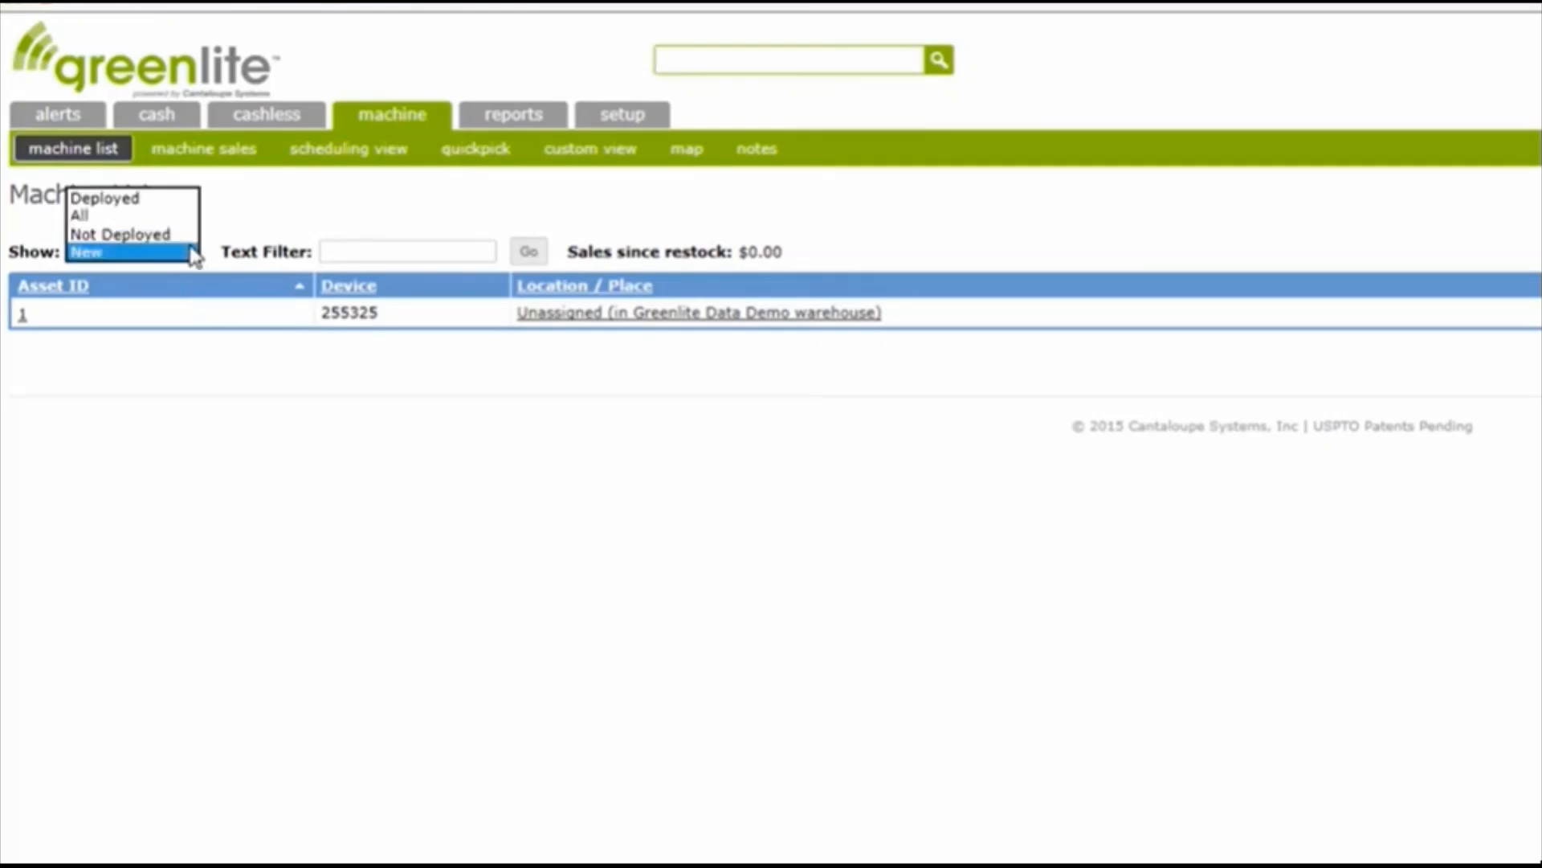
pyautogui.click(158, 215)
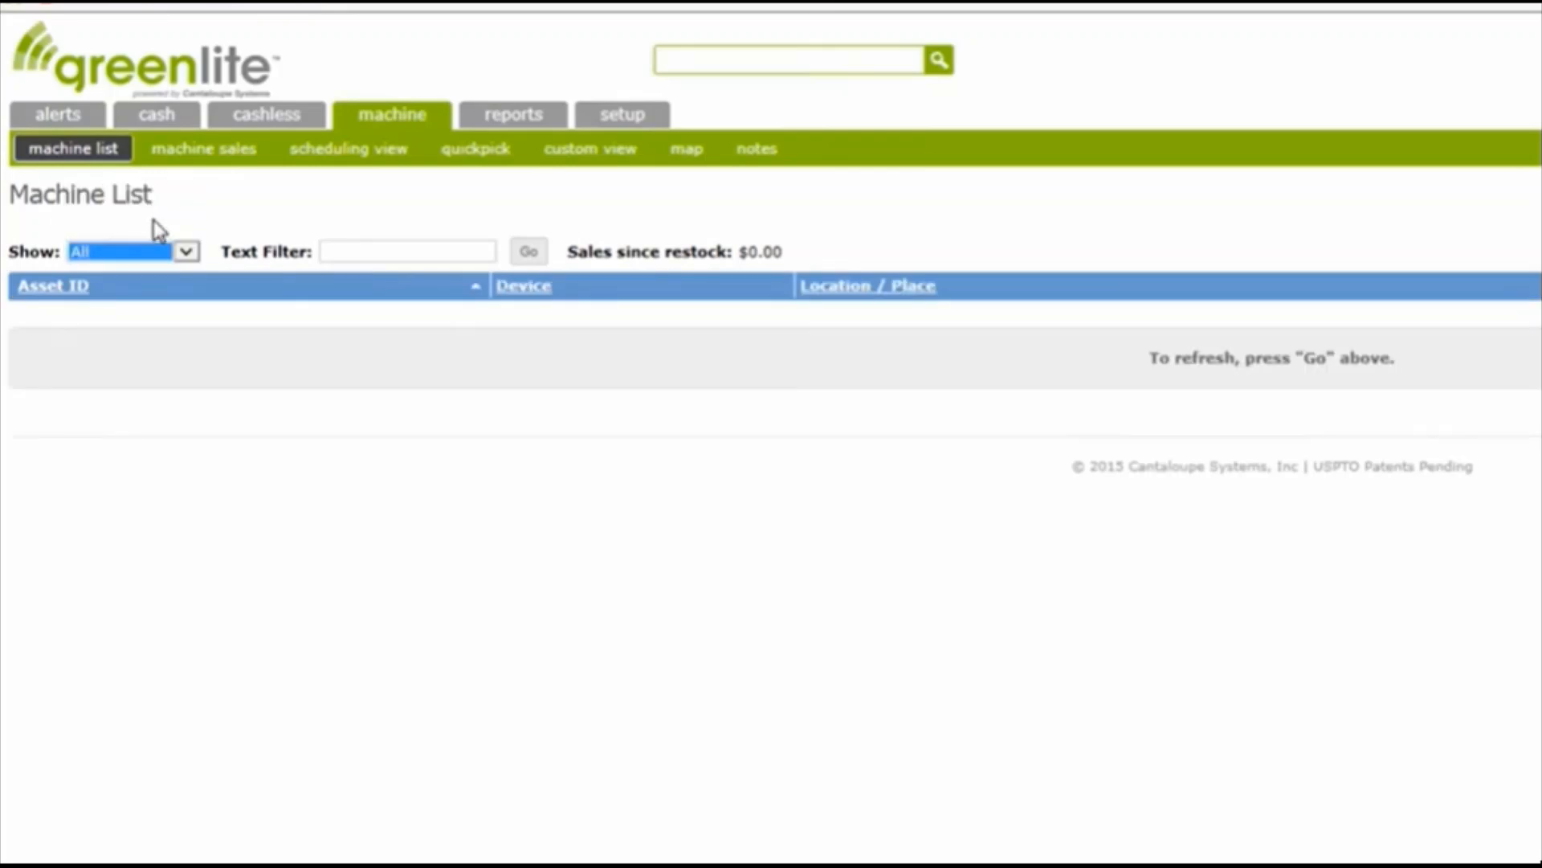
pyautogui.click(528, 255)
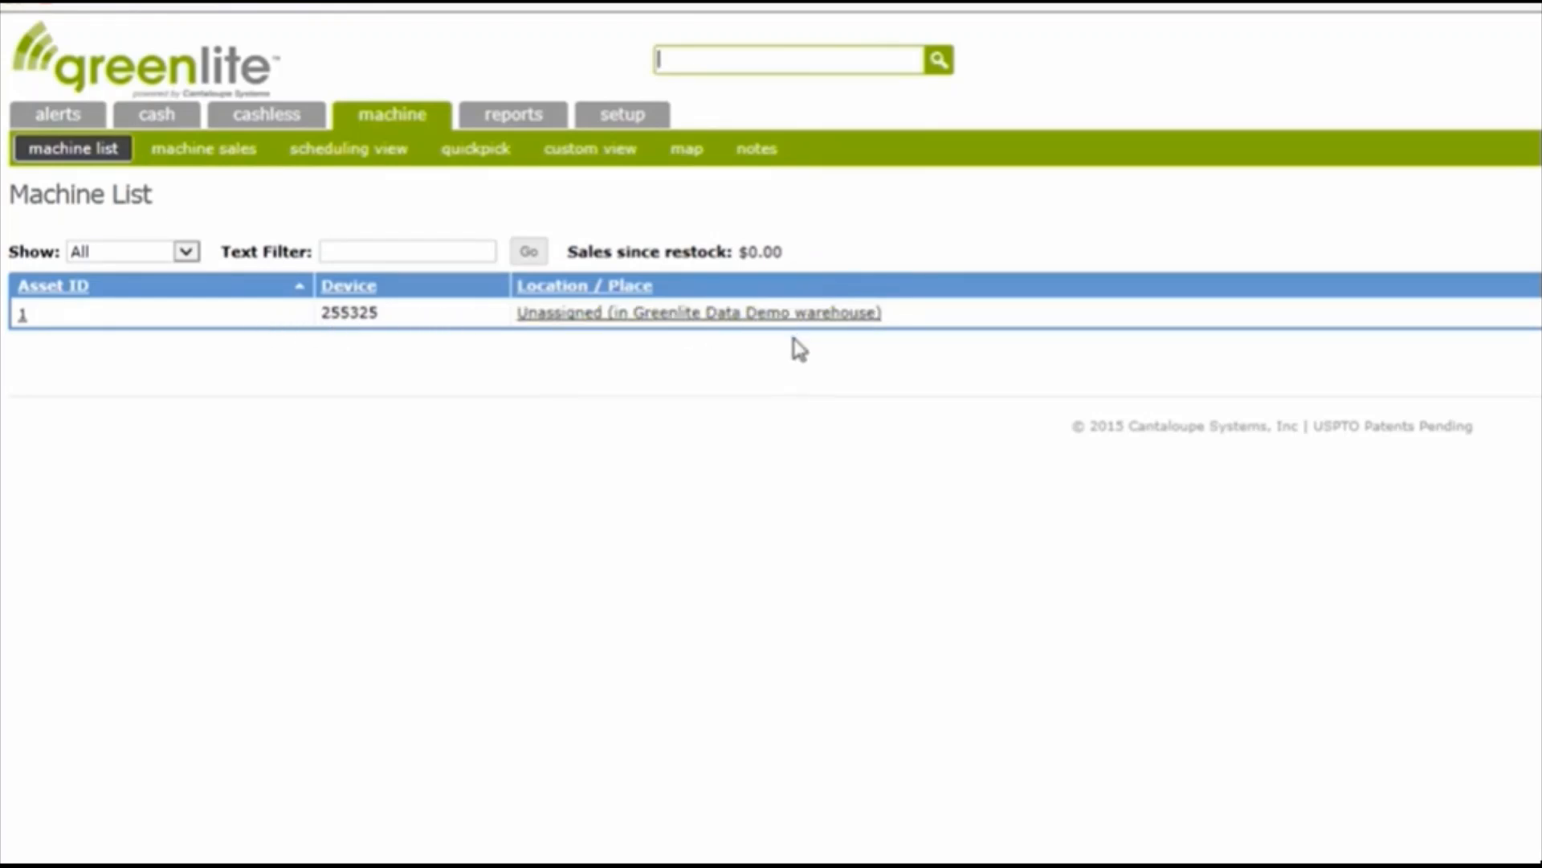
# Switch the machine list filter back to New and refresh the list
pyautogui.click(184, 253)
pyautogui.click(149, 289)
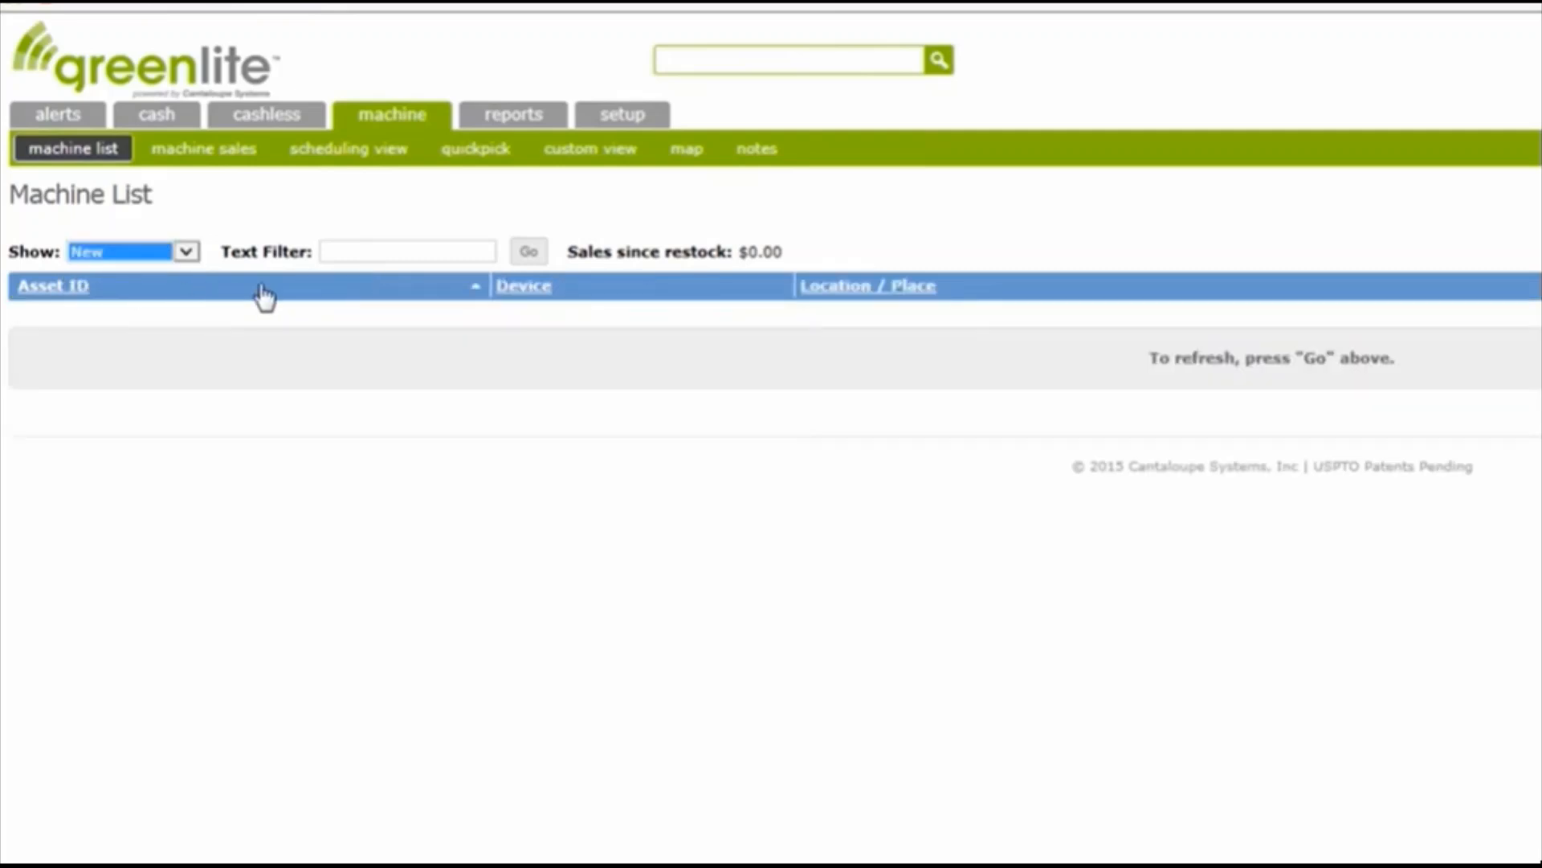
pyautogui.click(527, 252)
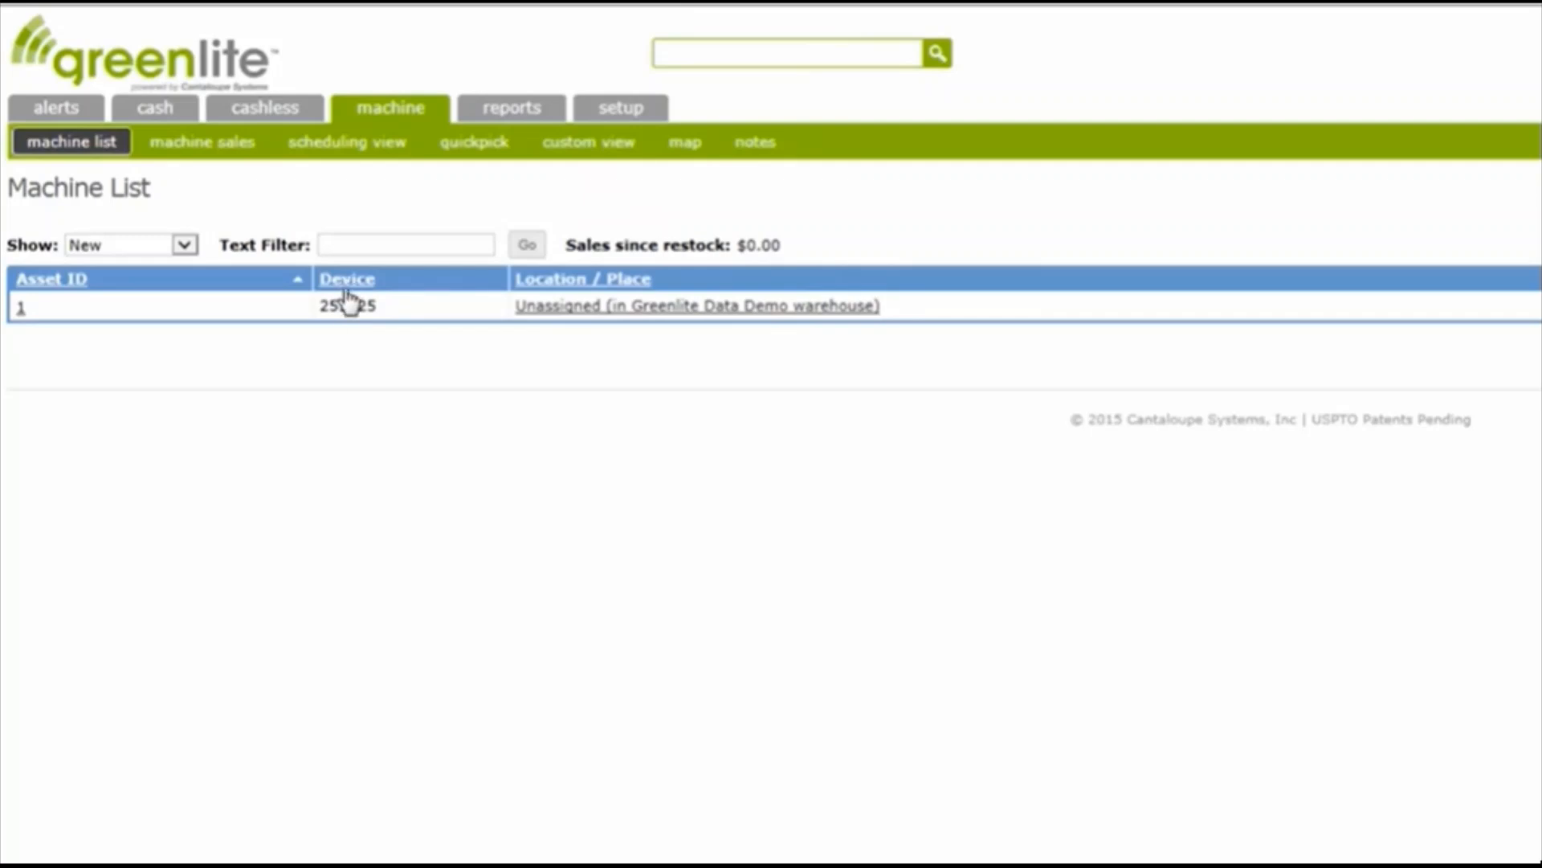
# Open the details of asset 1 and start editing its machine info
pyautogui.click(19, 306)
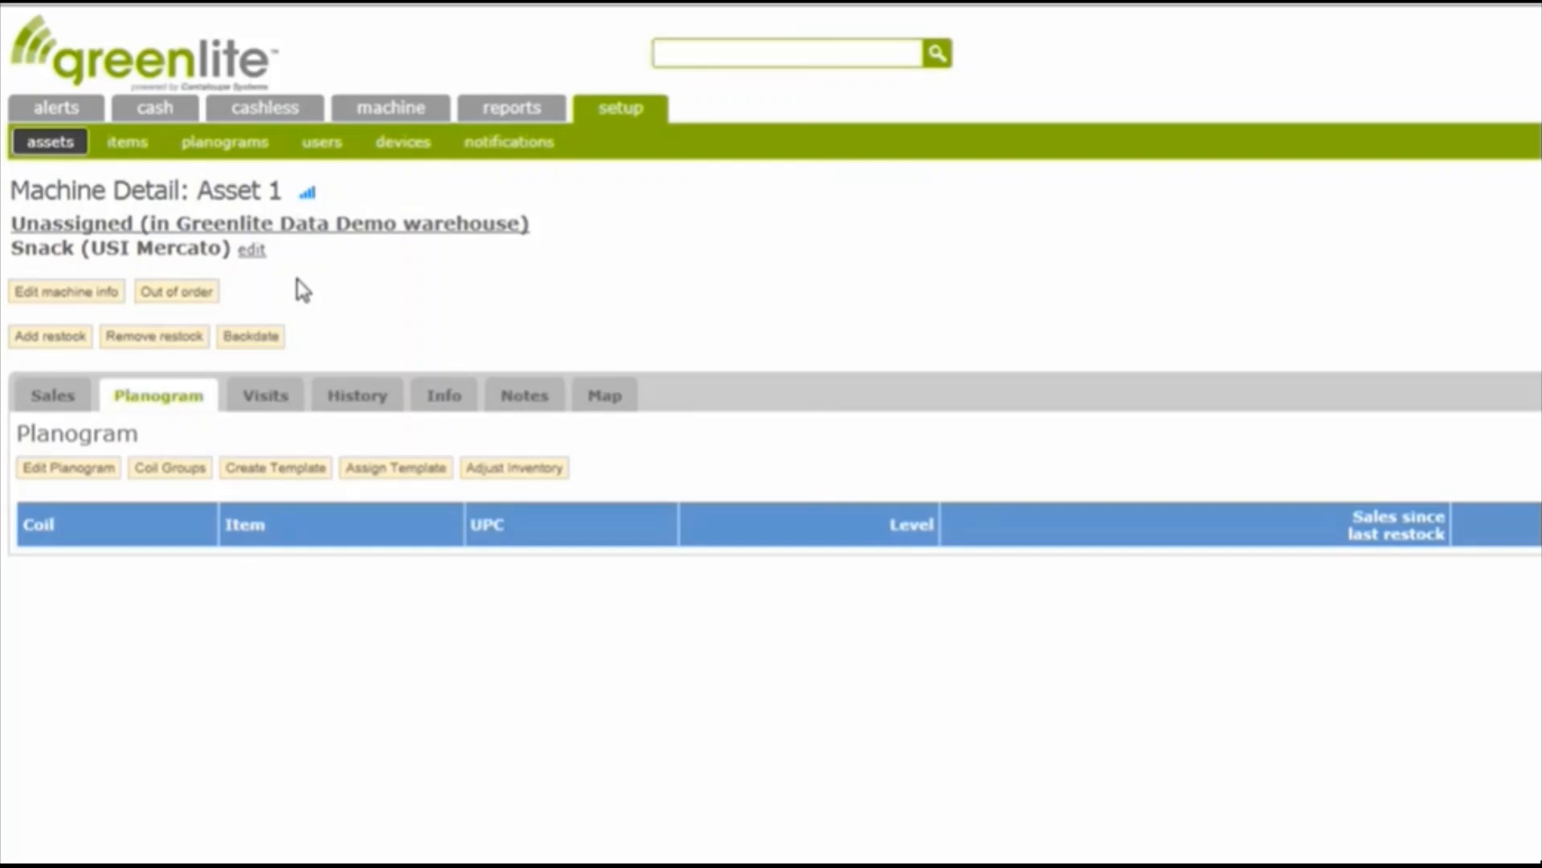
pyautogui.click(68, 303)
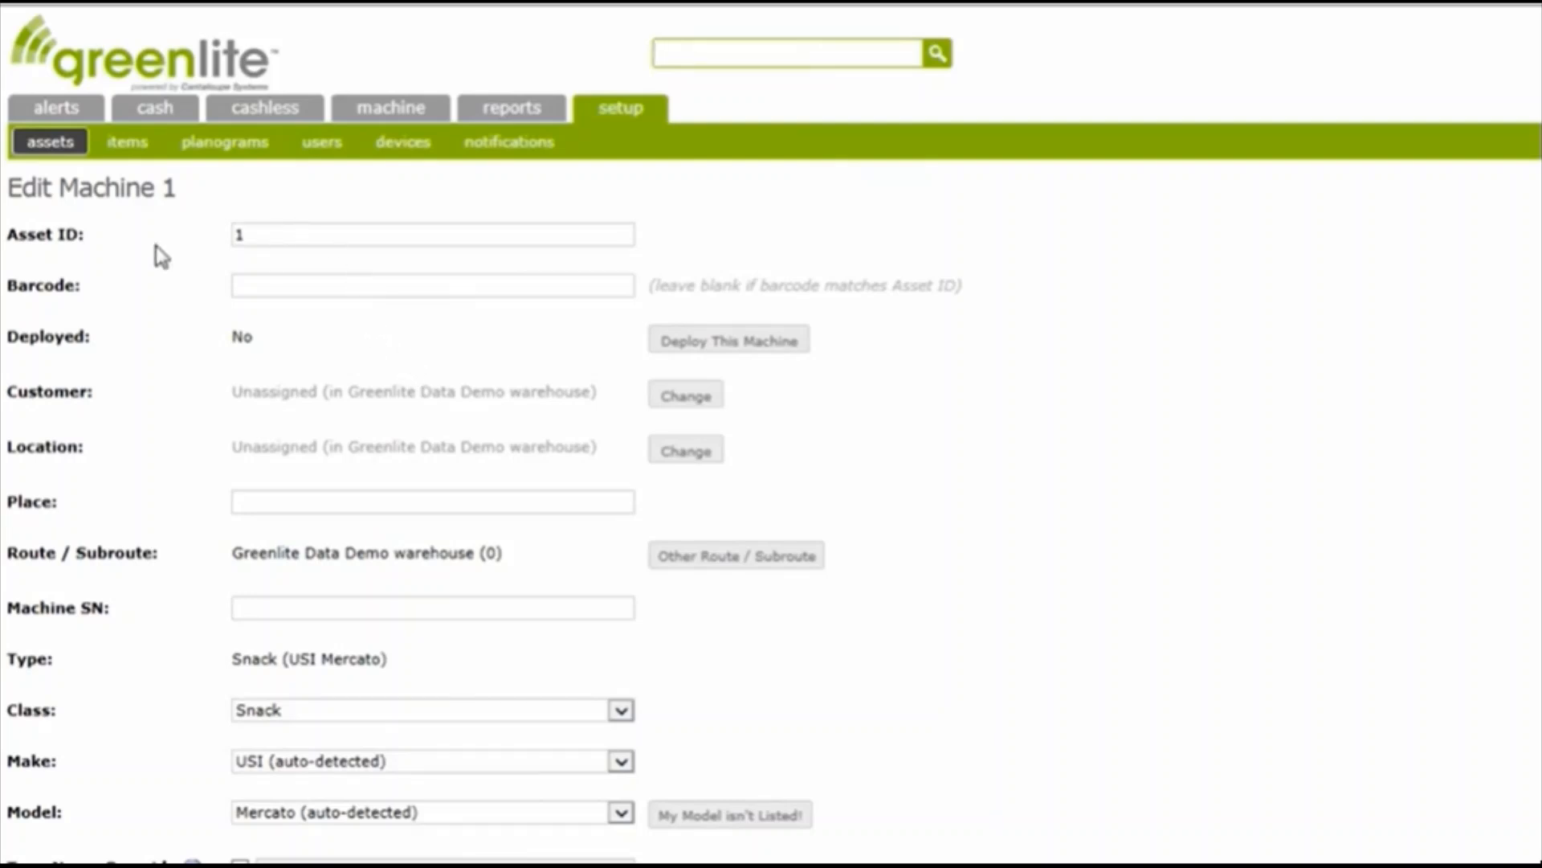
pyautogui.moveTo(84, 233); pyautogui.dragTo(8, 241)
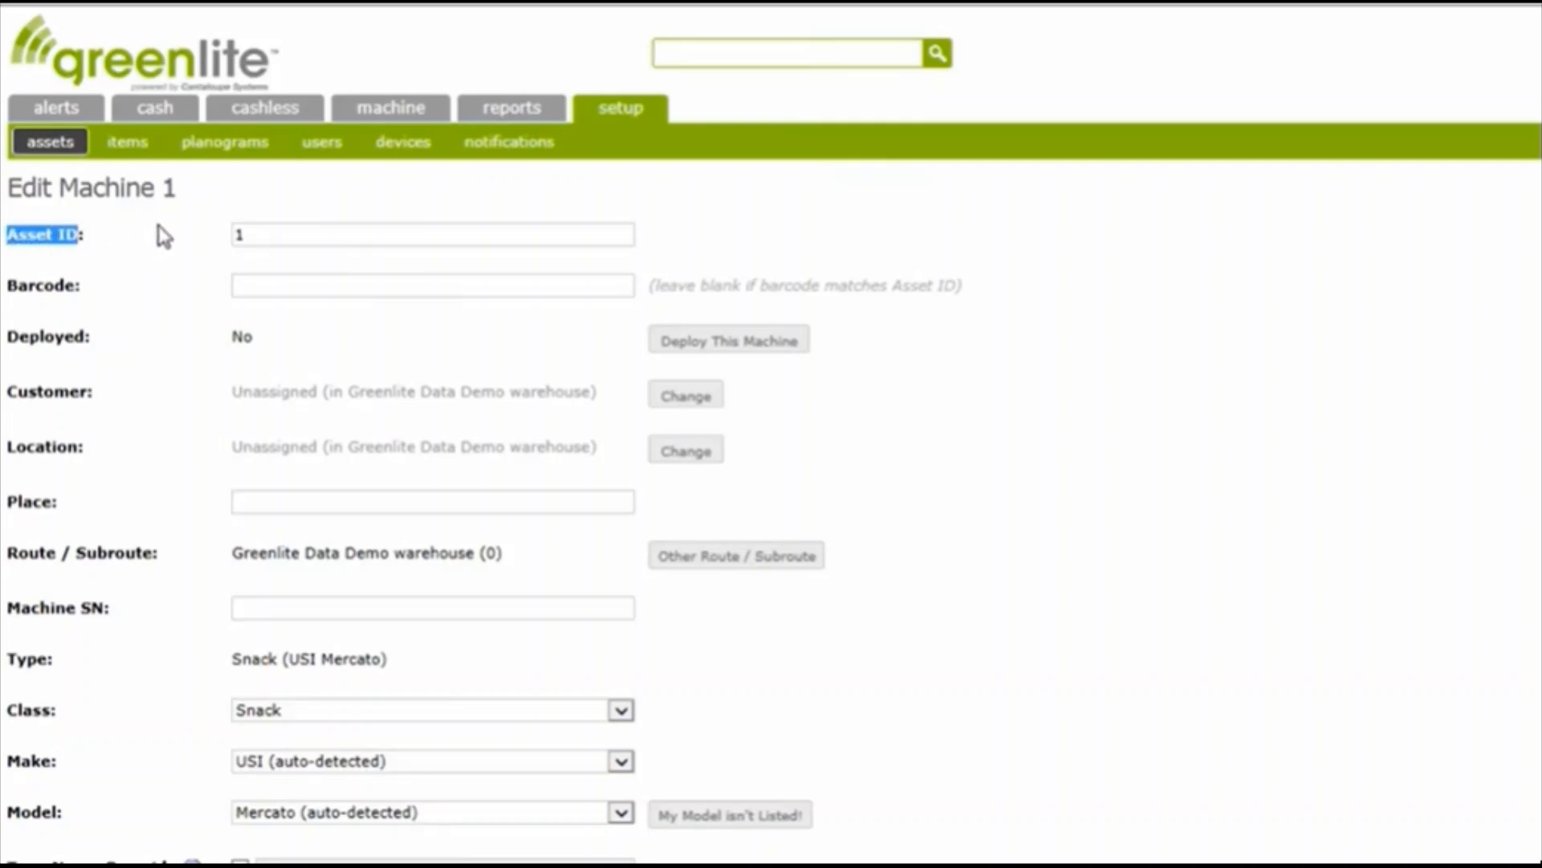
pyautogui.moveTo(258, 232); pyautogui.dragTo(233, 231)
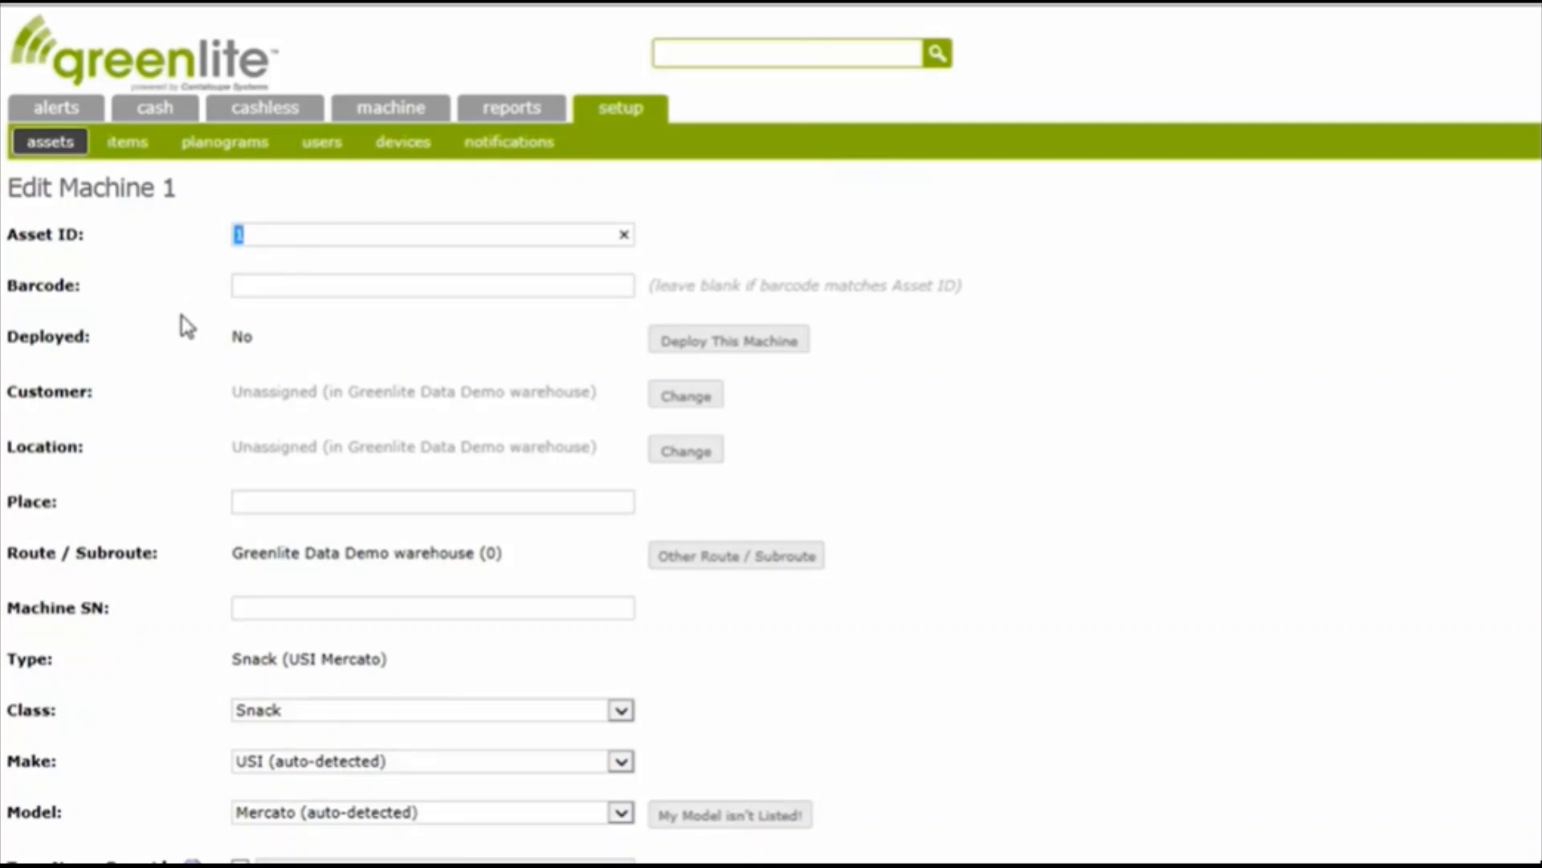
pyautogui.moveTo(86, 287); pyautogui.dragTo(20, 288)
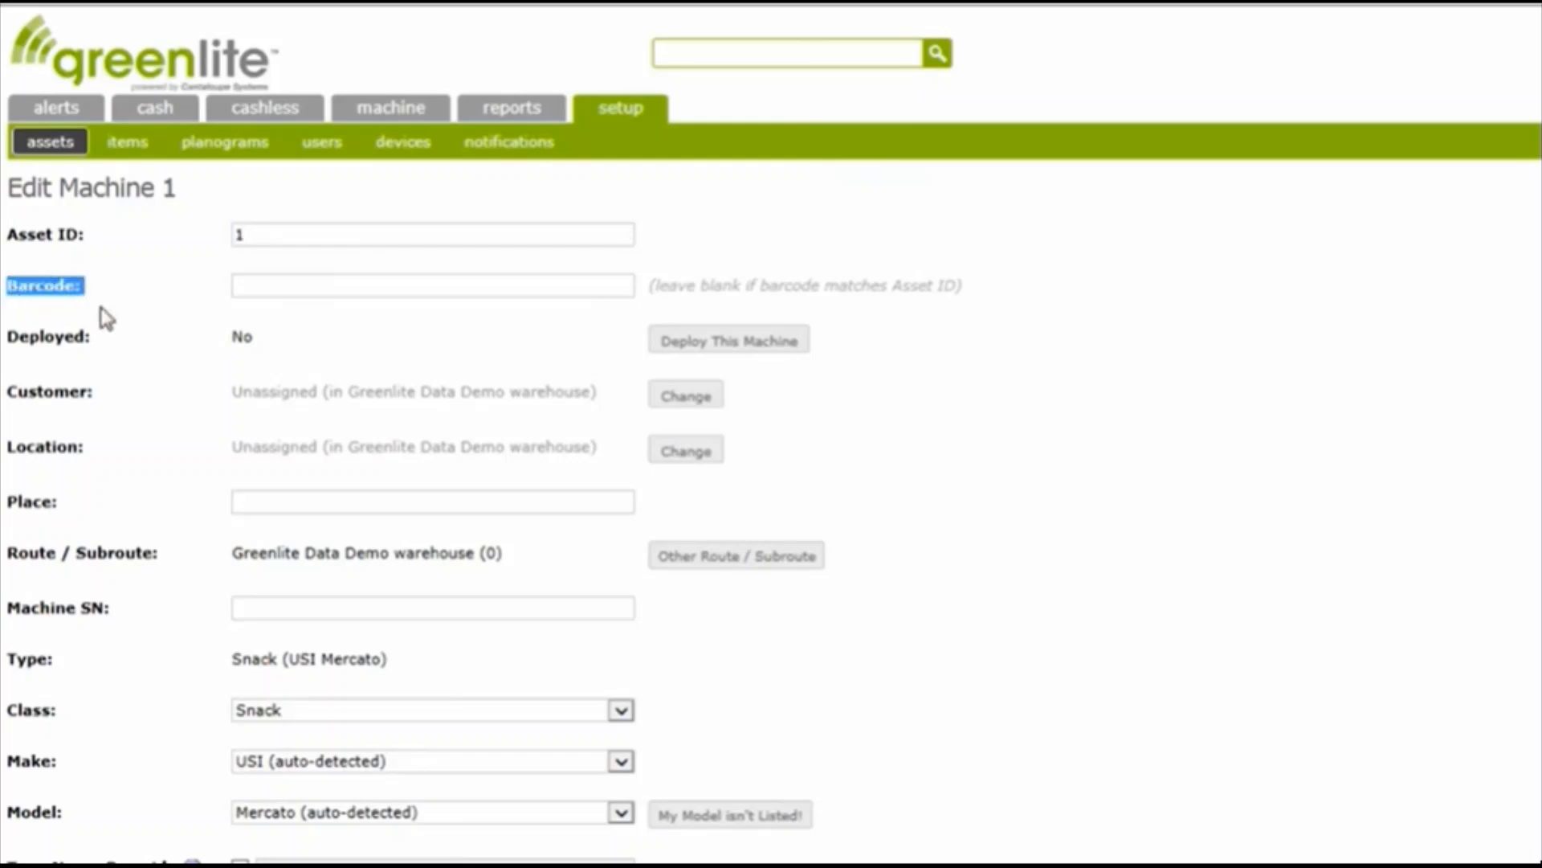
pyautogui.click(243, 288)
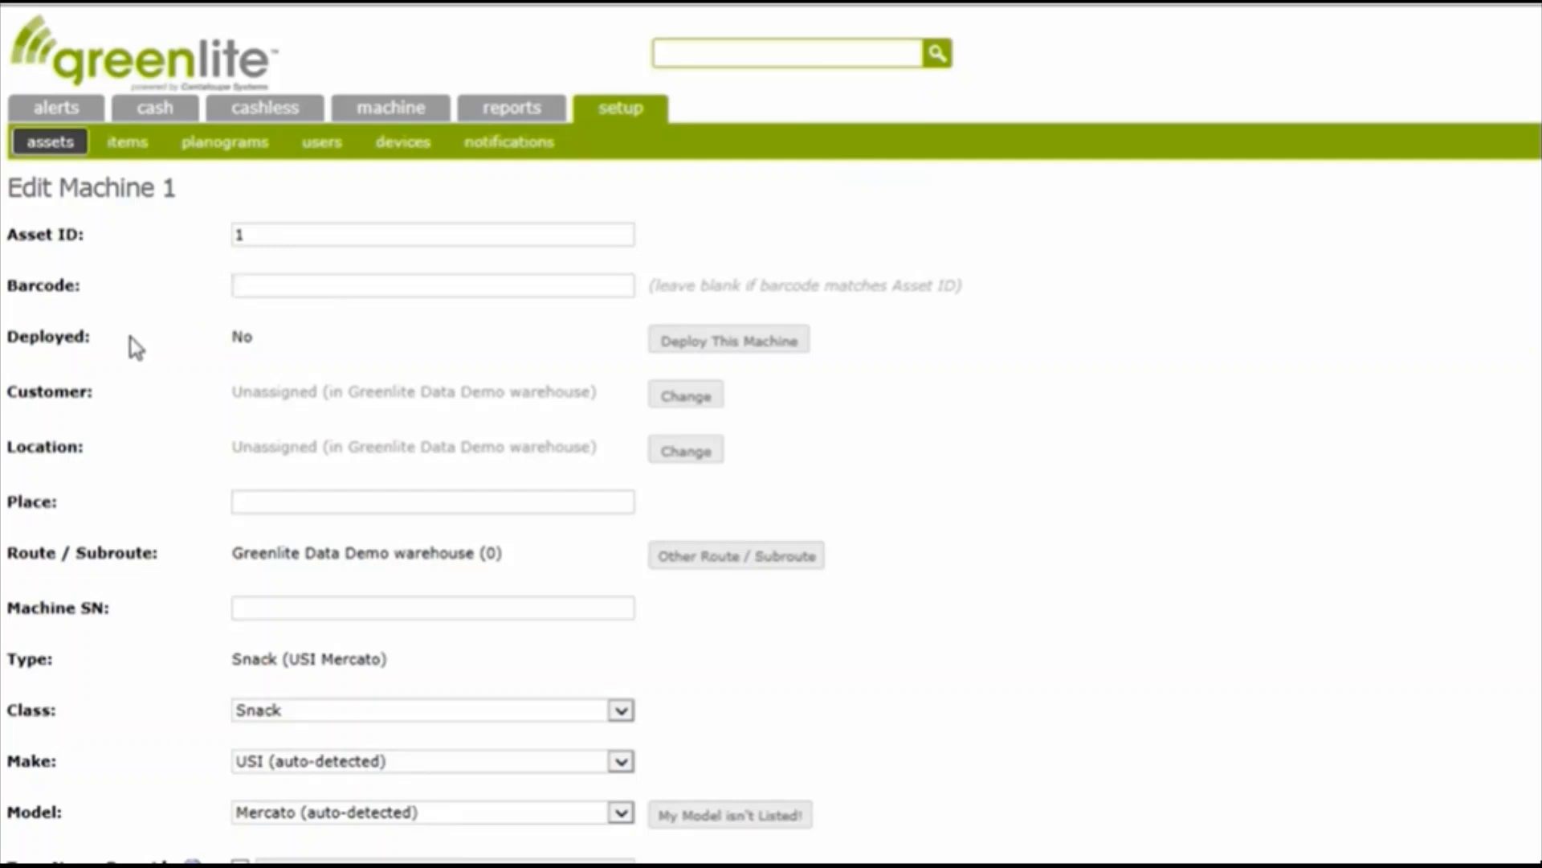
pyautogui.doubleClick(51, 336)
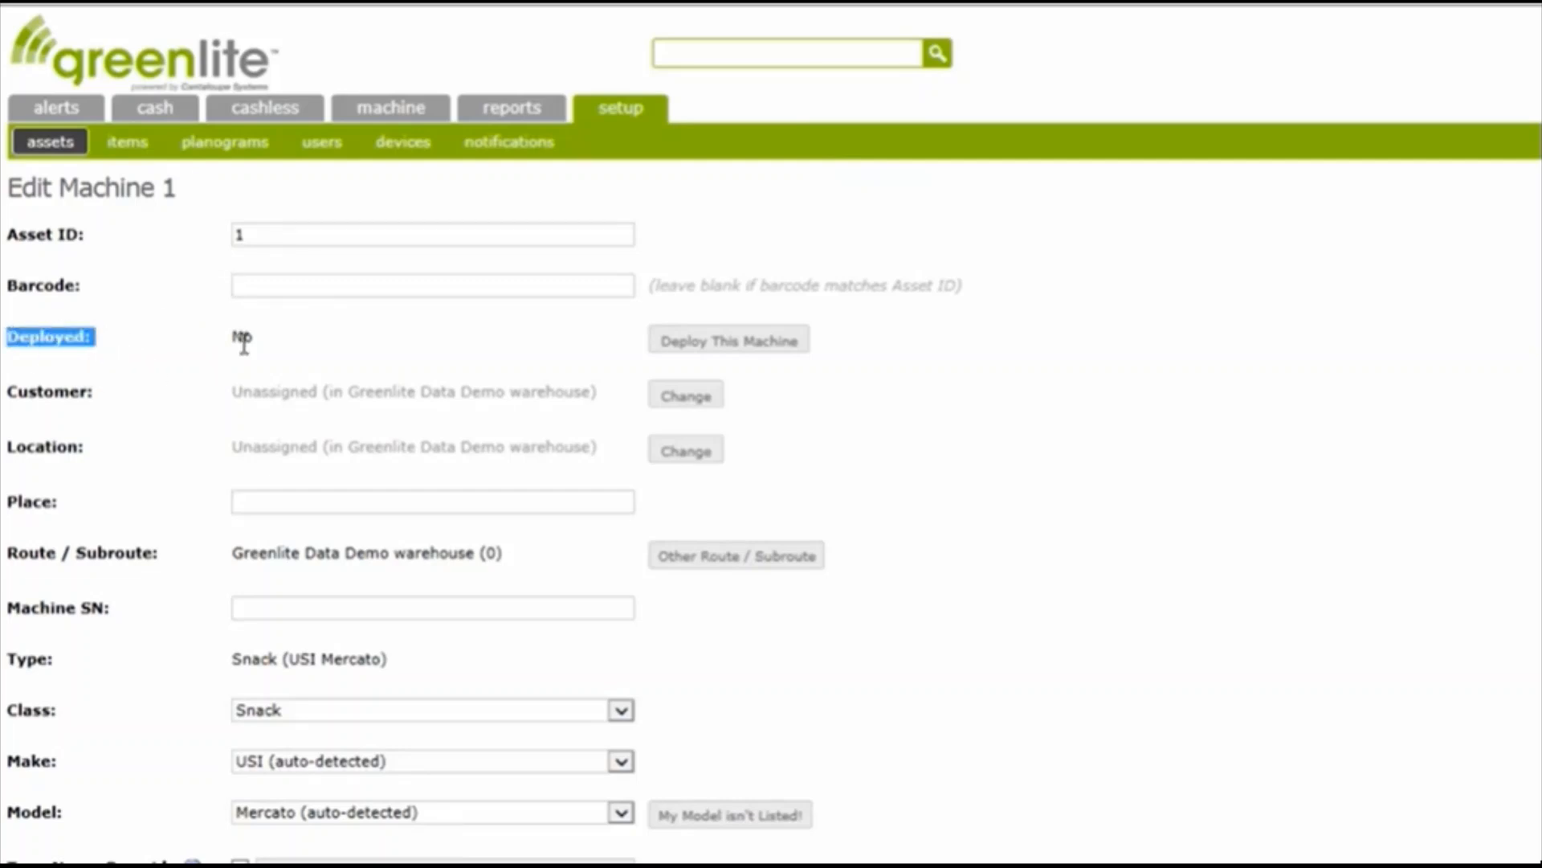
pyautogui.moveTo(255, 337); pyautogui.dragTo(227, 341)
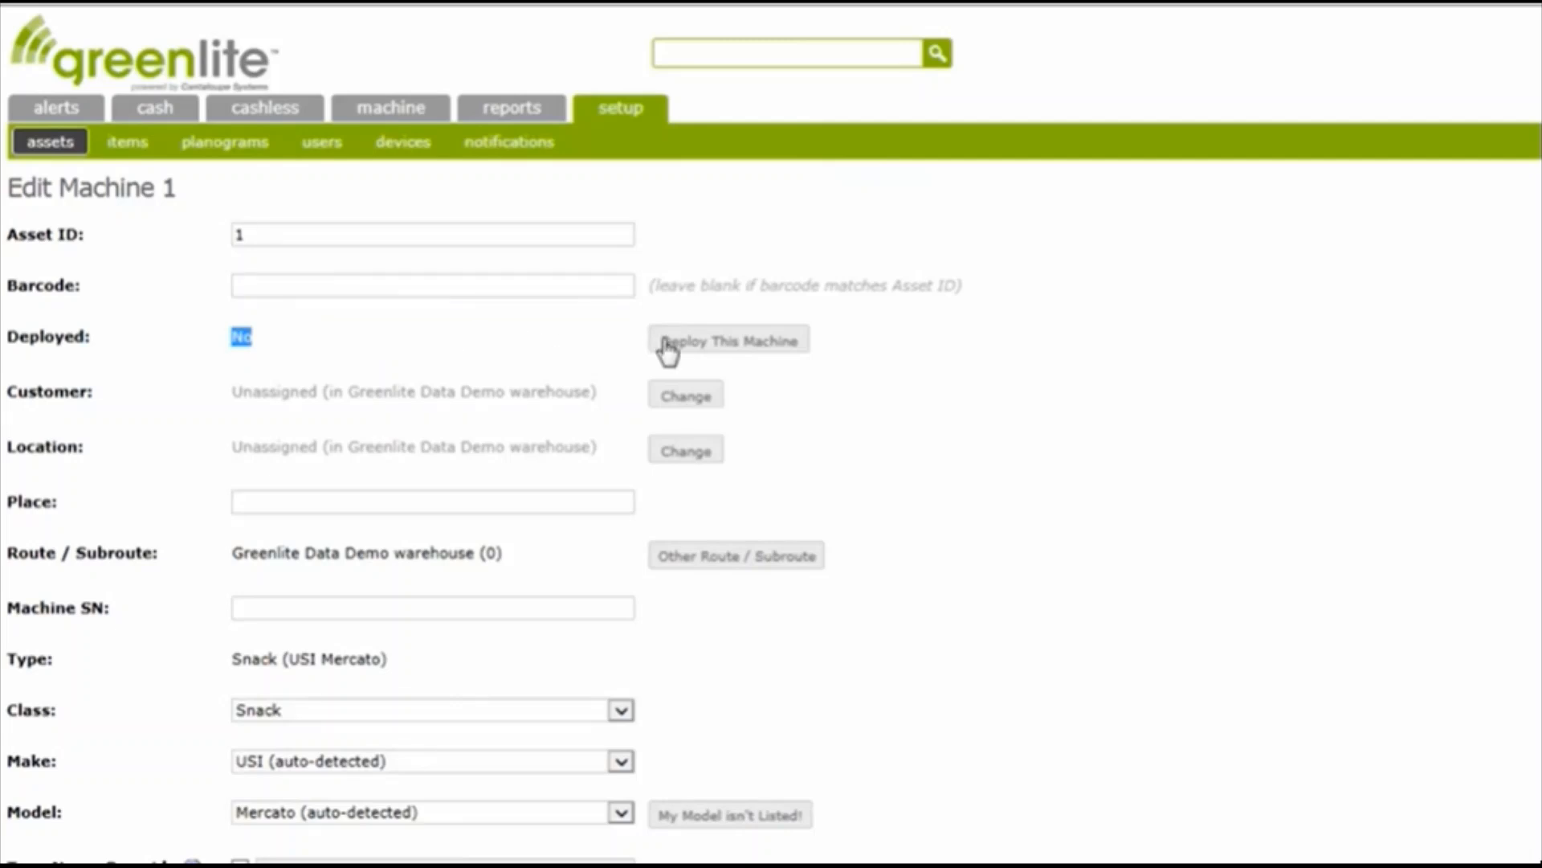
# Start the deployment of machine 1 from its edit form
pyautogui.click(703, 346)
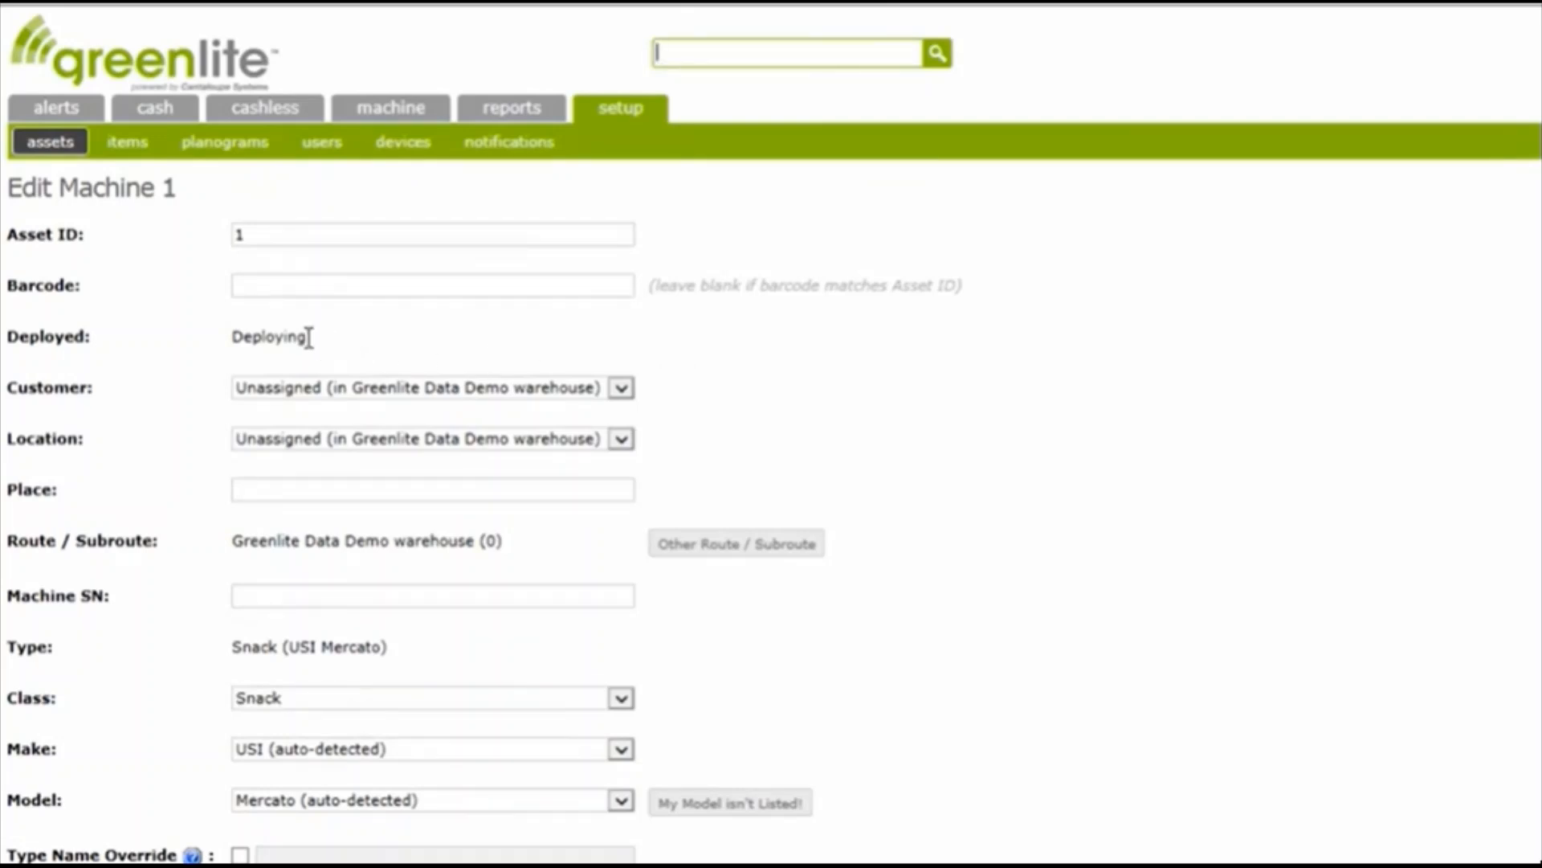
pyautogui.moveTo(308, 337); pyautogui.dragTo(234, 335)
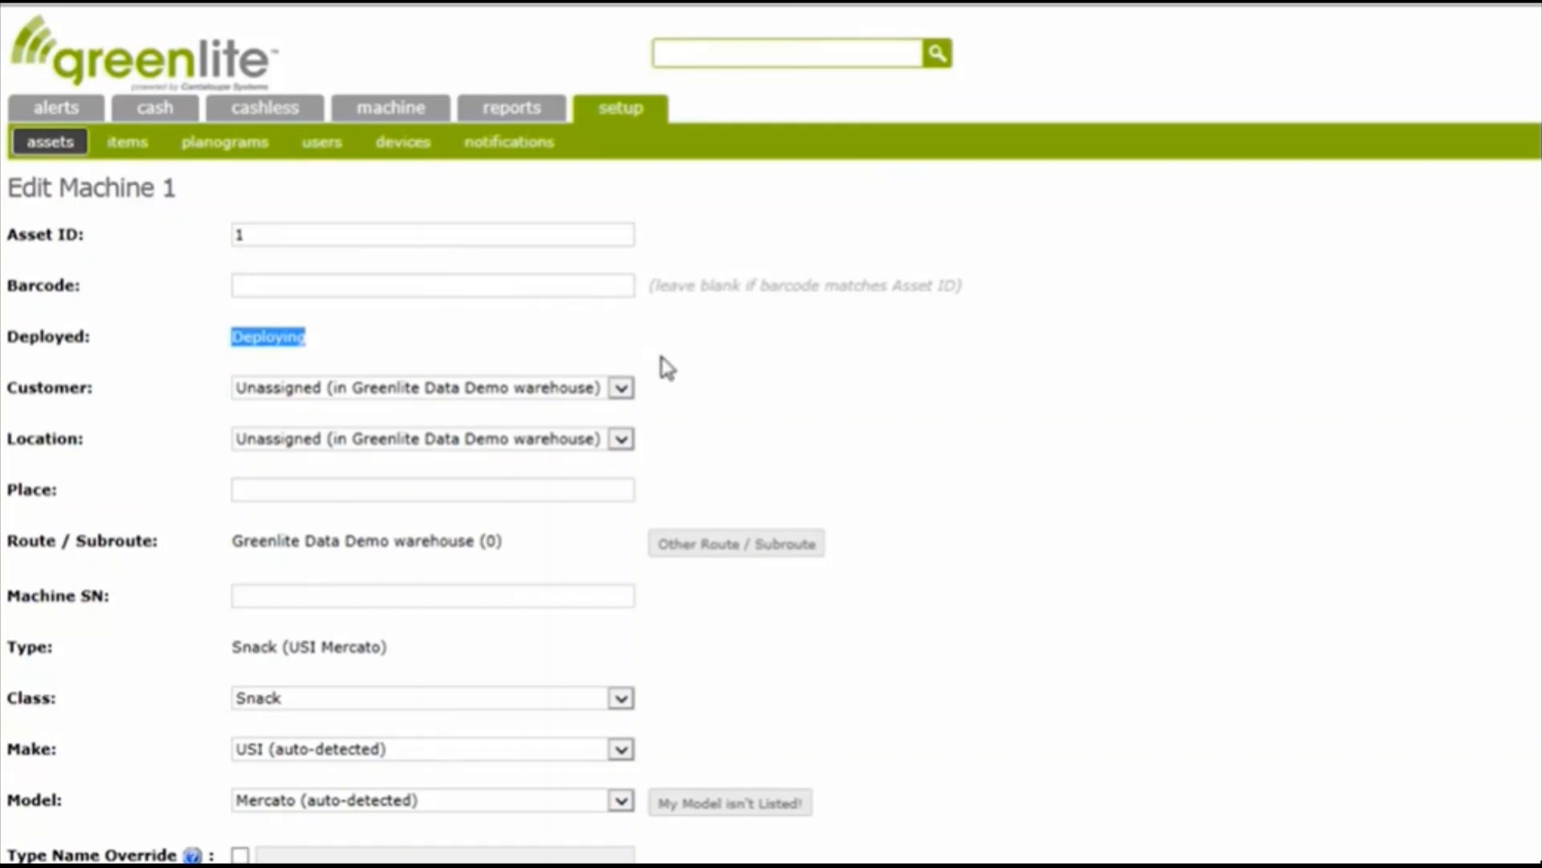
# Assign the machine to the customer ABC Company with Second Floor Lunch Room as the location
pyautogui.click(621, 389)
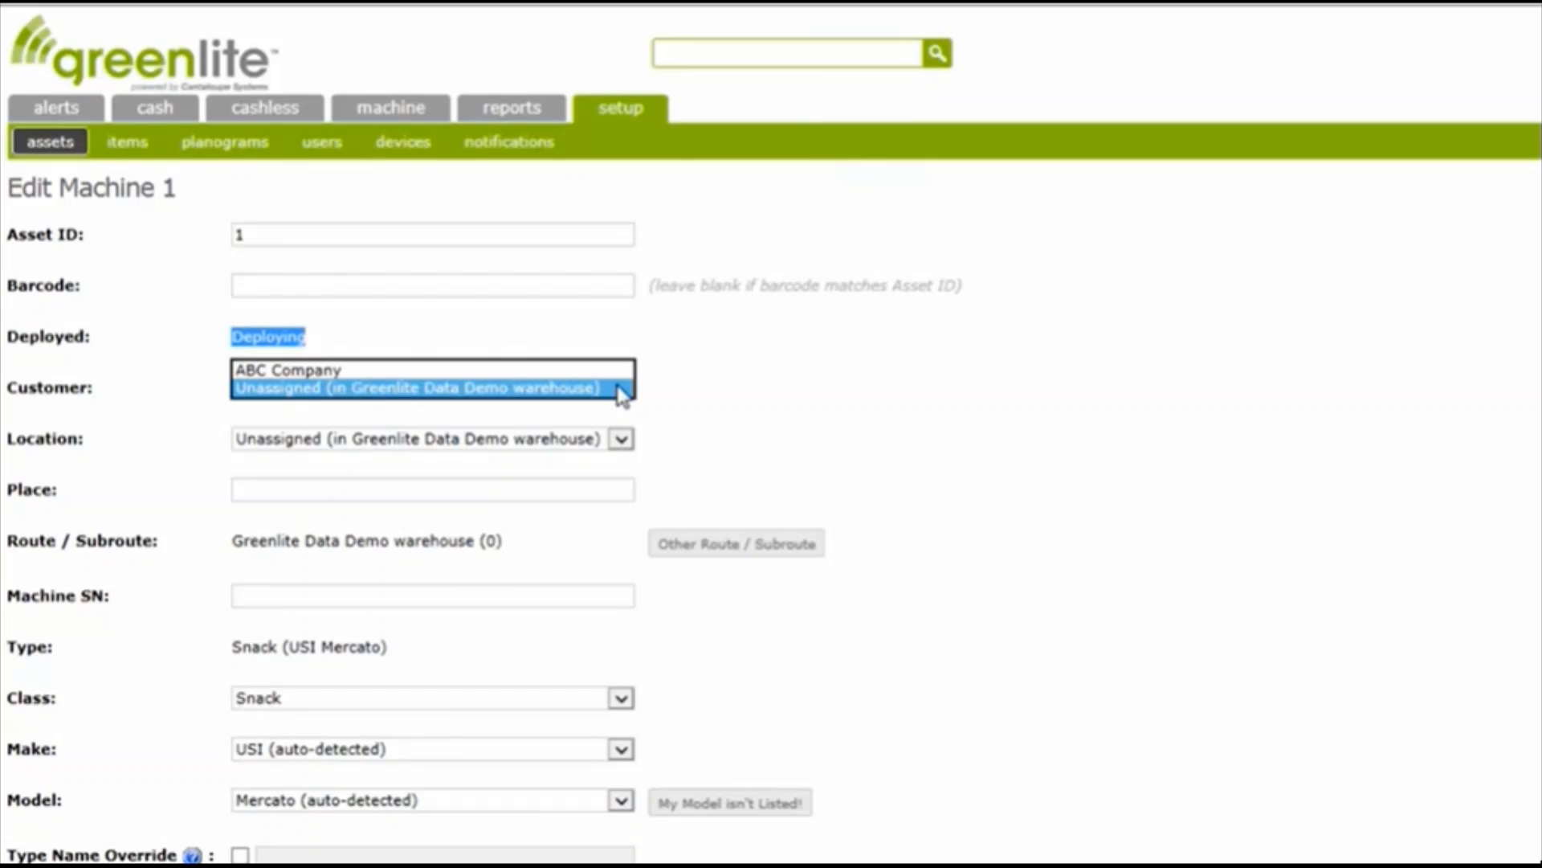
pyautogui.click(614, 371)
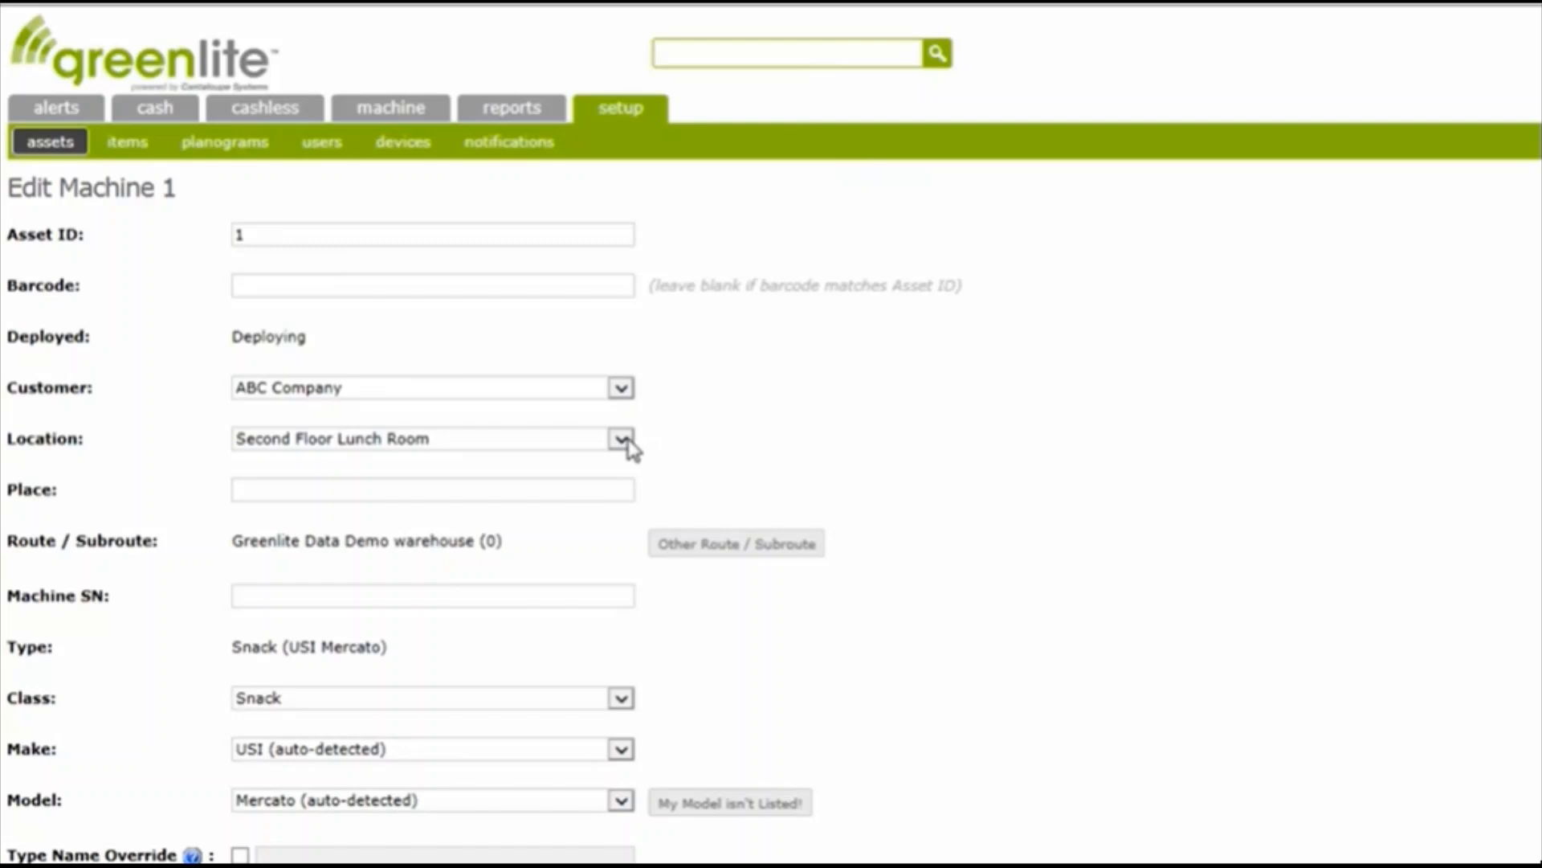
pyautogui.click(462, 444)
pyautogui.click(458, 439)
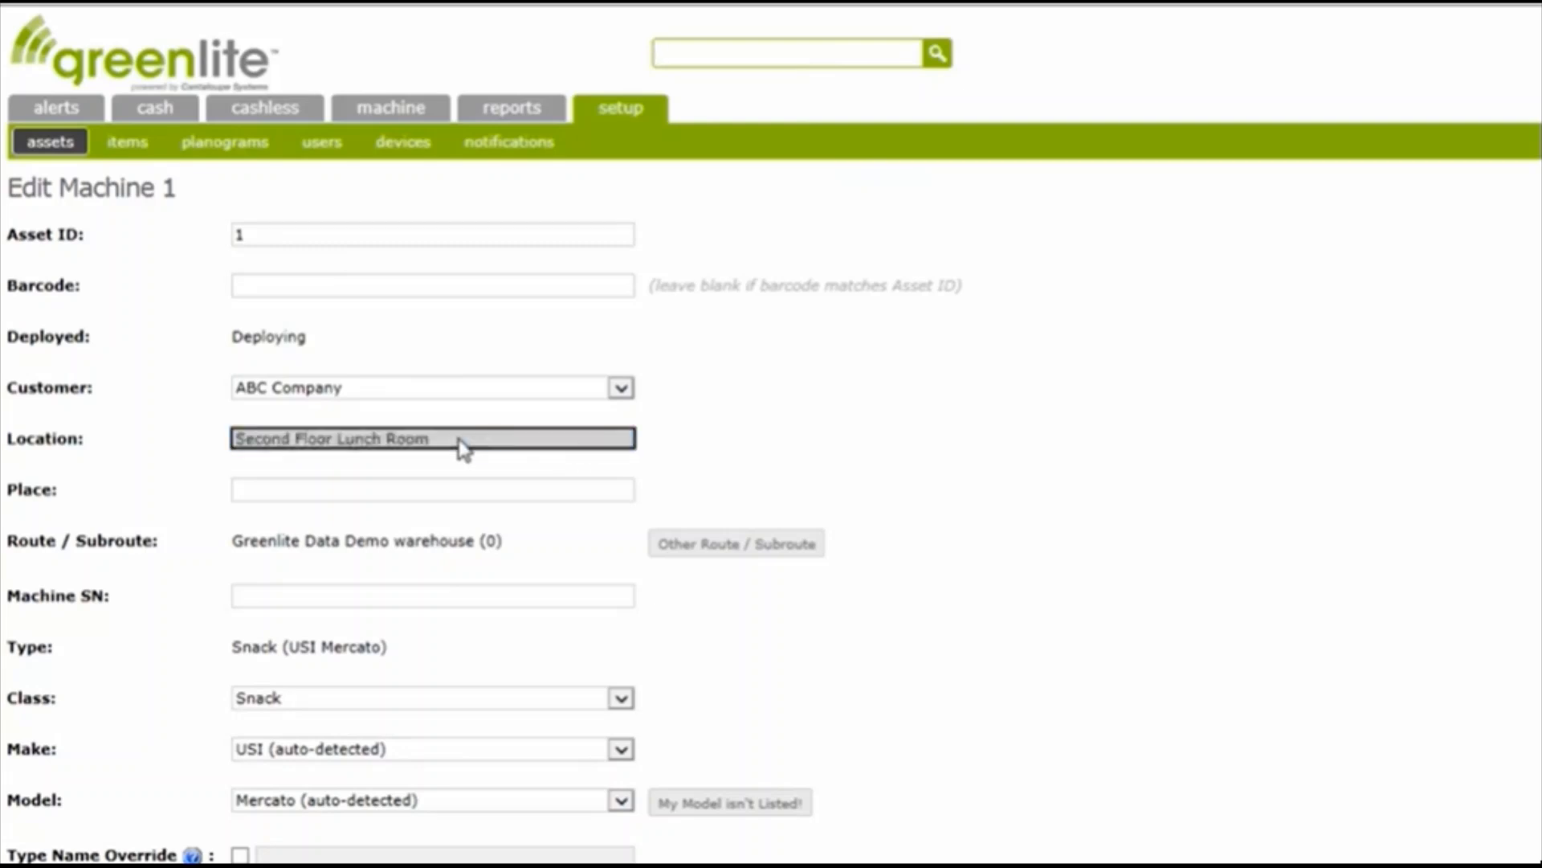
pyautogui.click(661, 445)
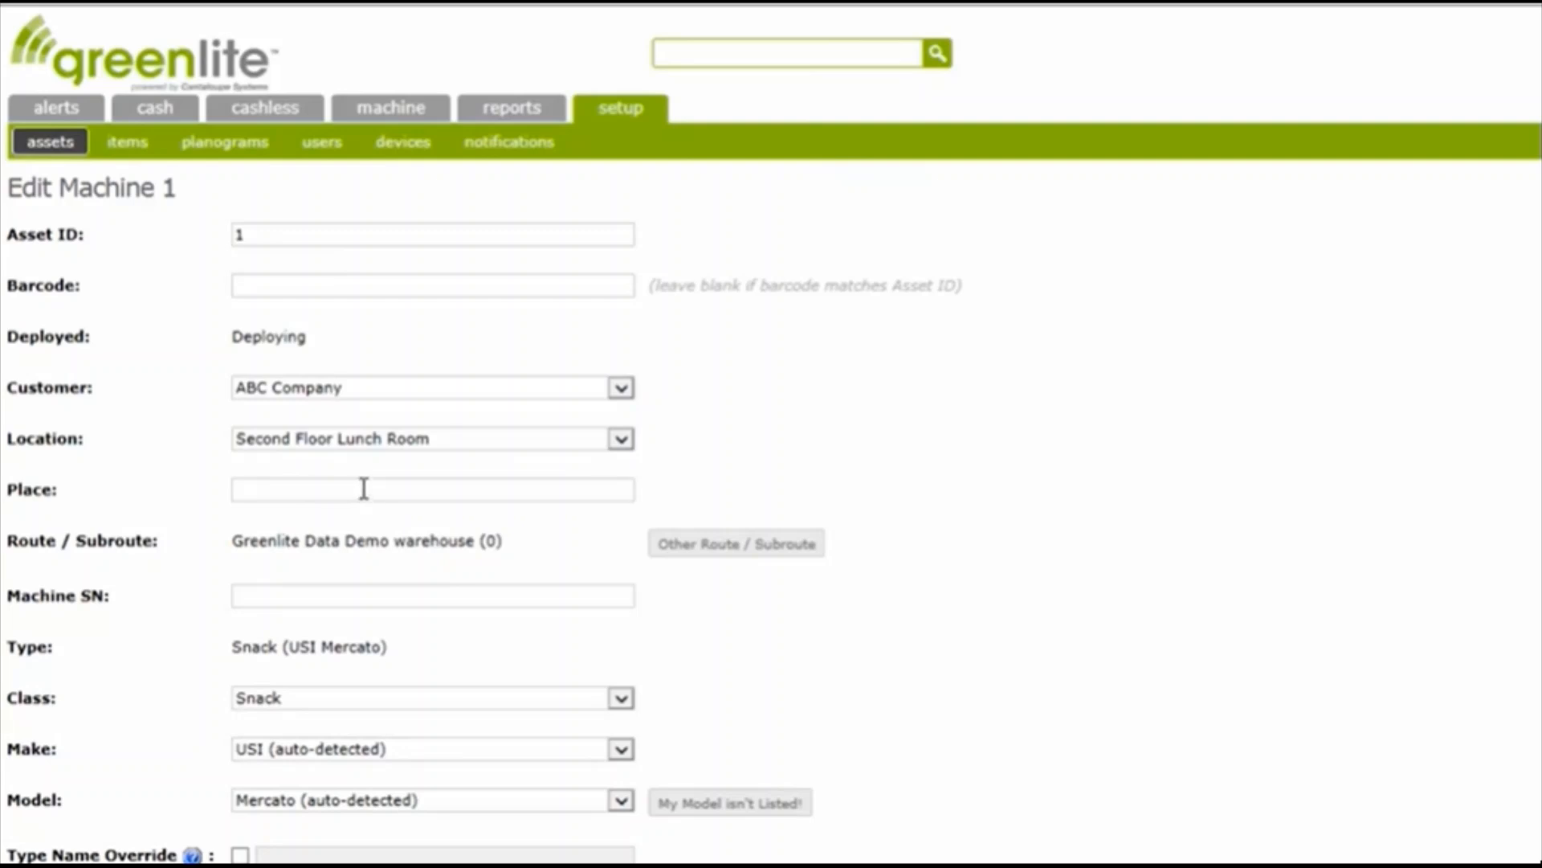
pyautogui.click(618, 445)
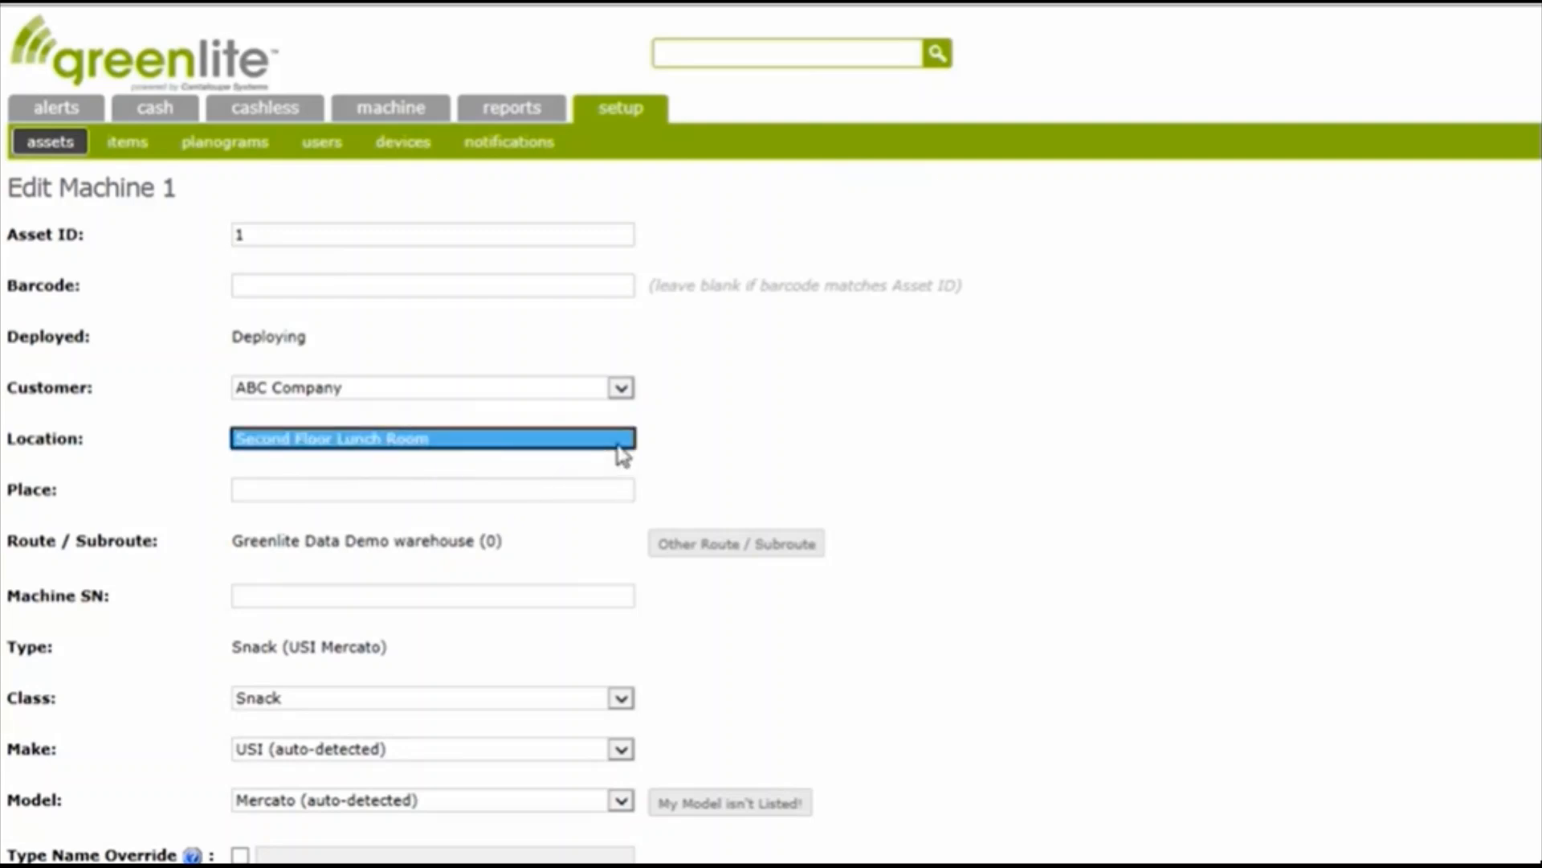
pyautogui.click(667, 443)
# Enter Alcove A as the machine's place
pyautogui.click(418, 492)
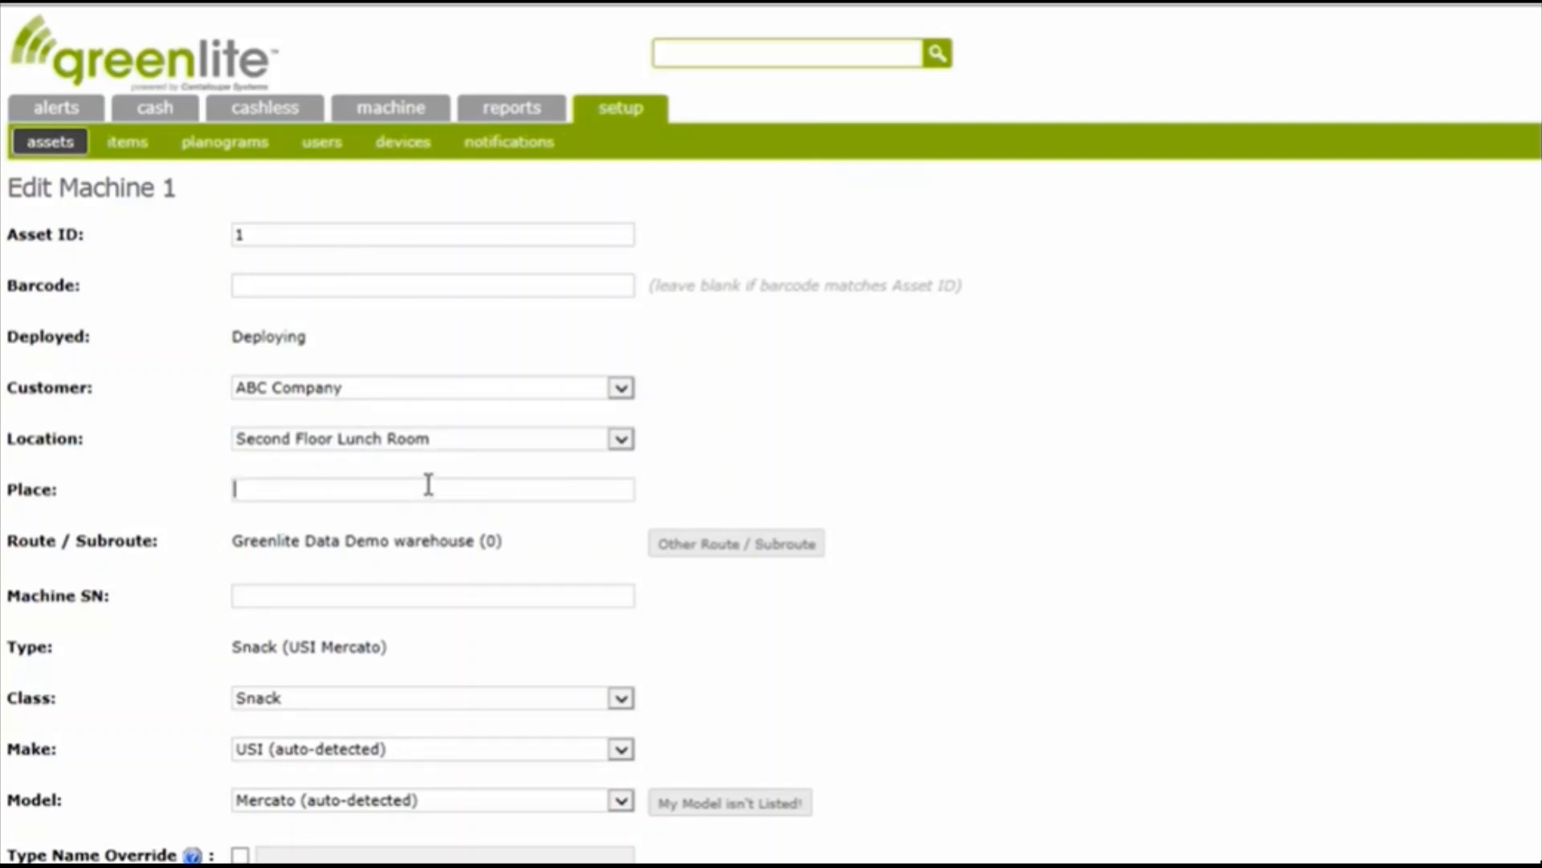
pyautogui.write('Alcove A')
pyautogui.click(525, 531)
pyautogui.moveTo(499, 543); pyautogui.dragTo(263, 560)
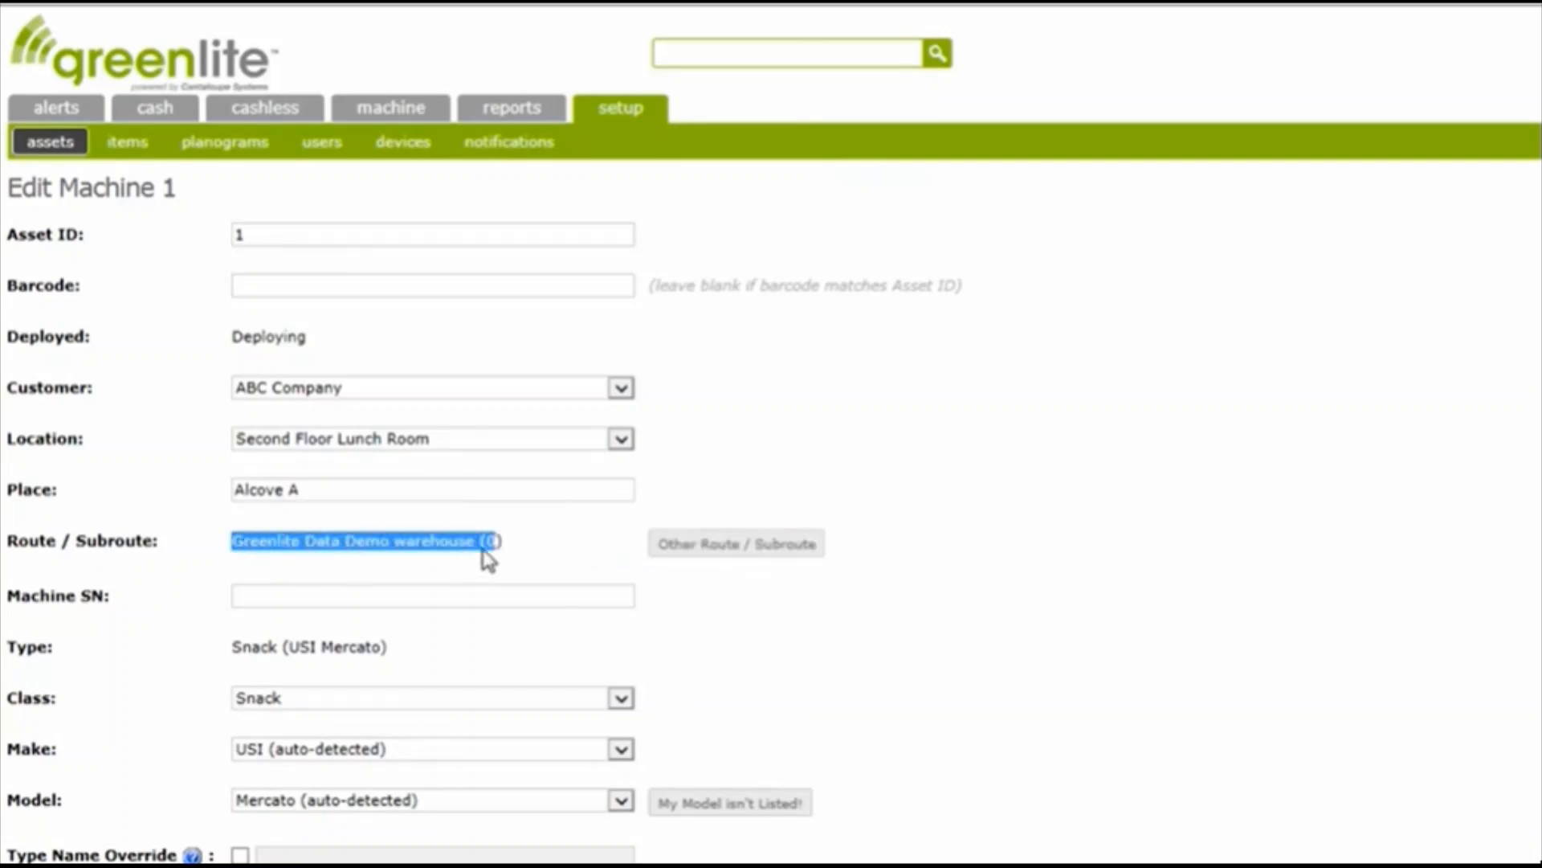
pyautogui.click(507, 546)
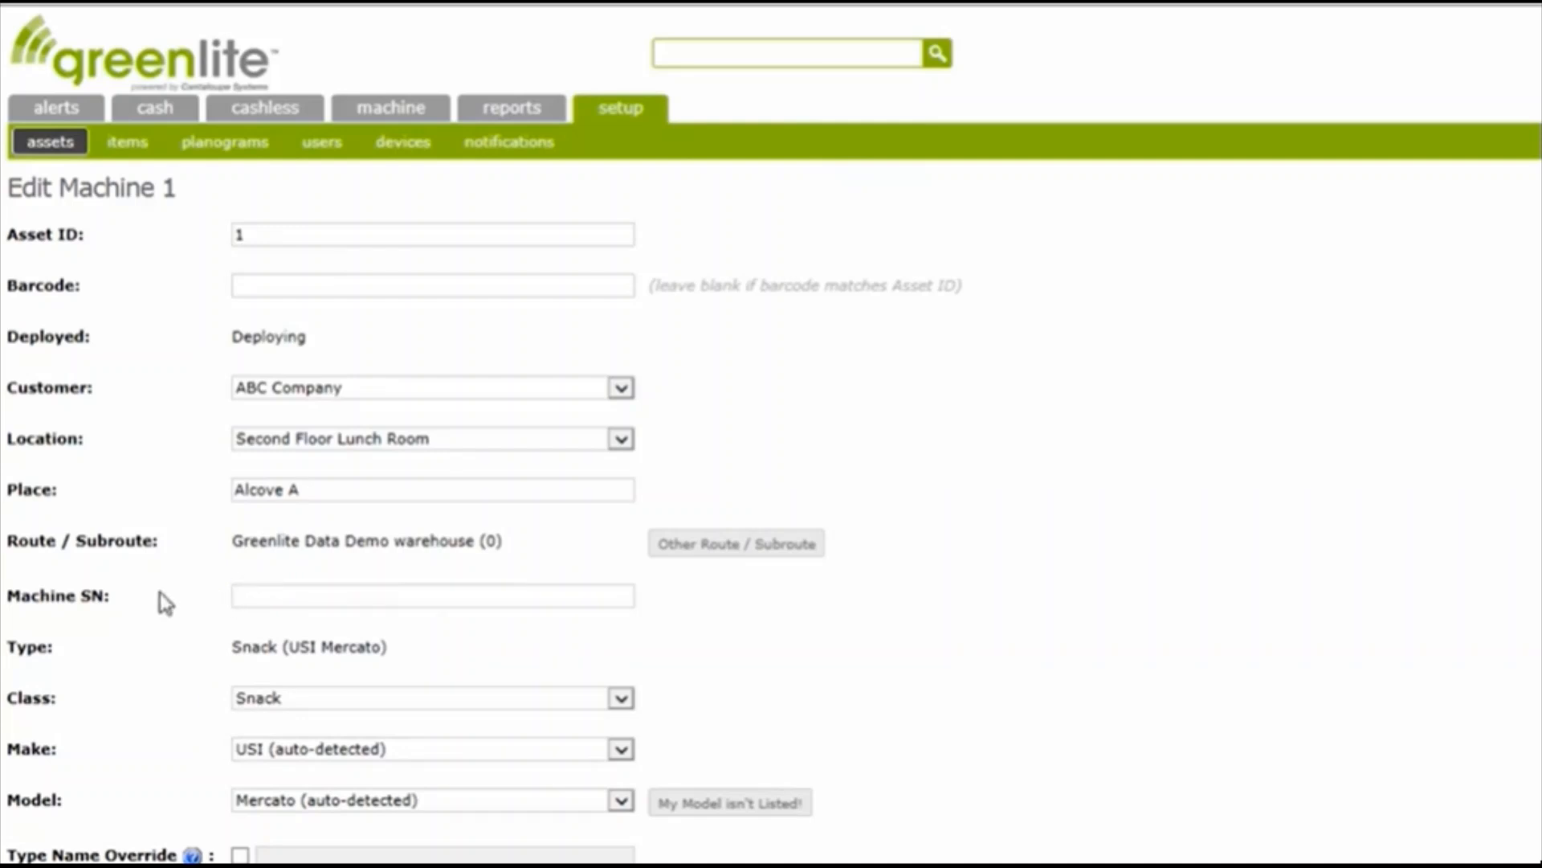
pyautogui.tripleClick(16, 601)
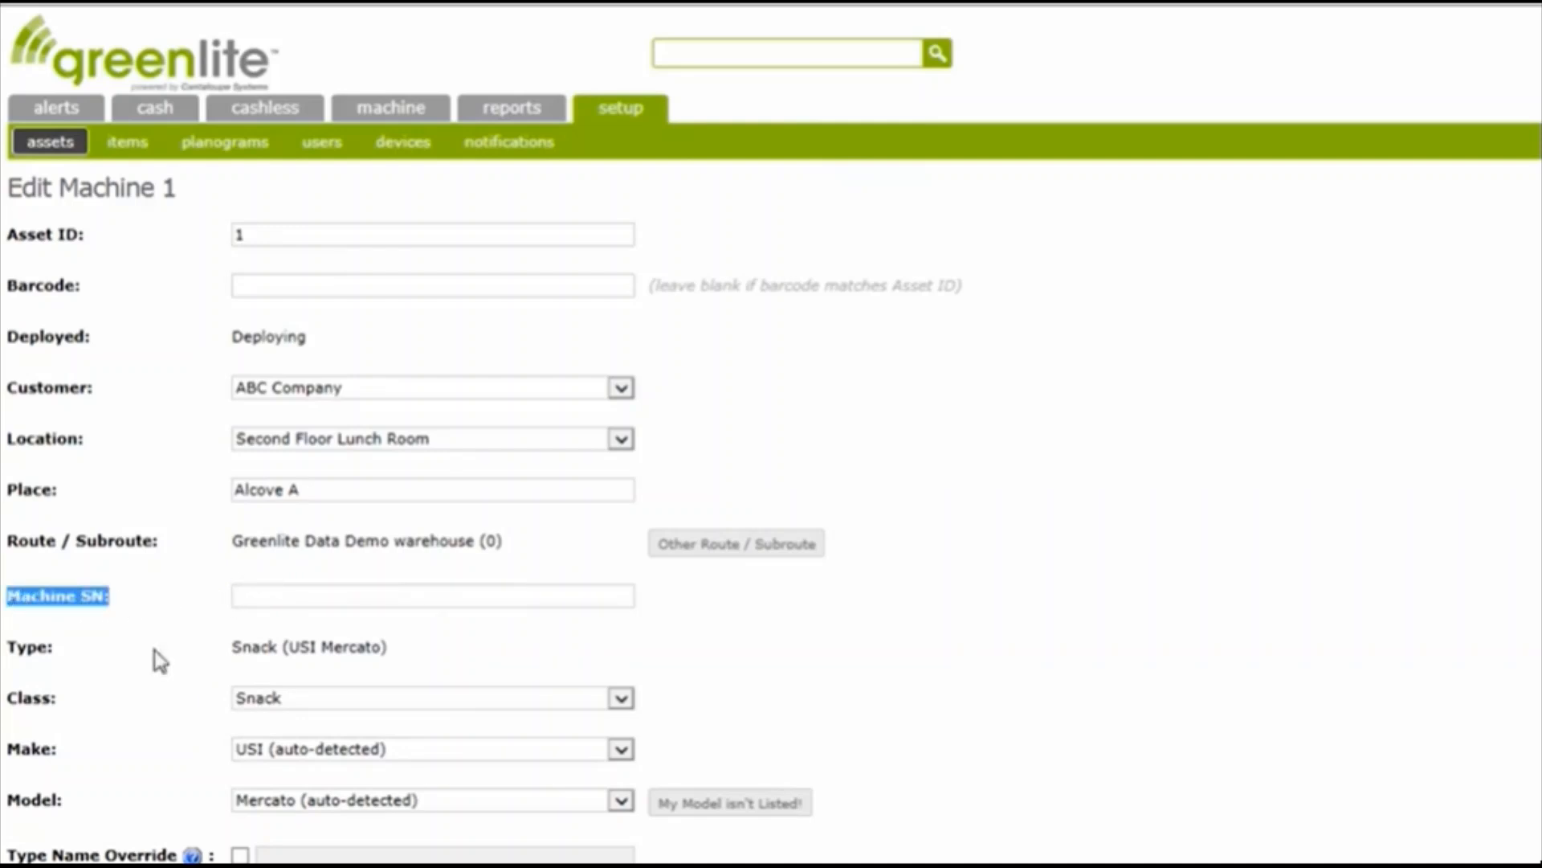
pyautogui.click(513, 629)
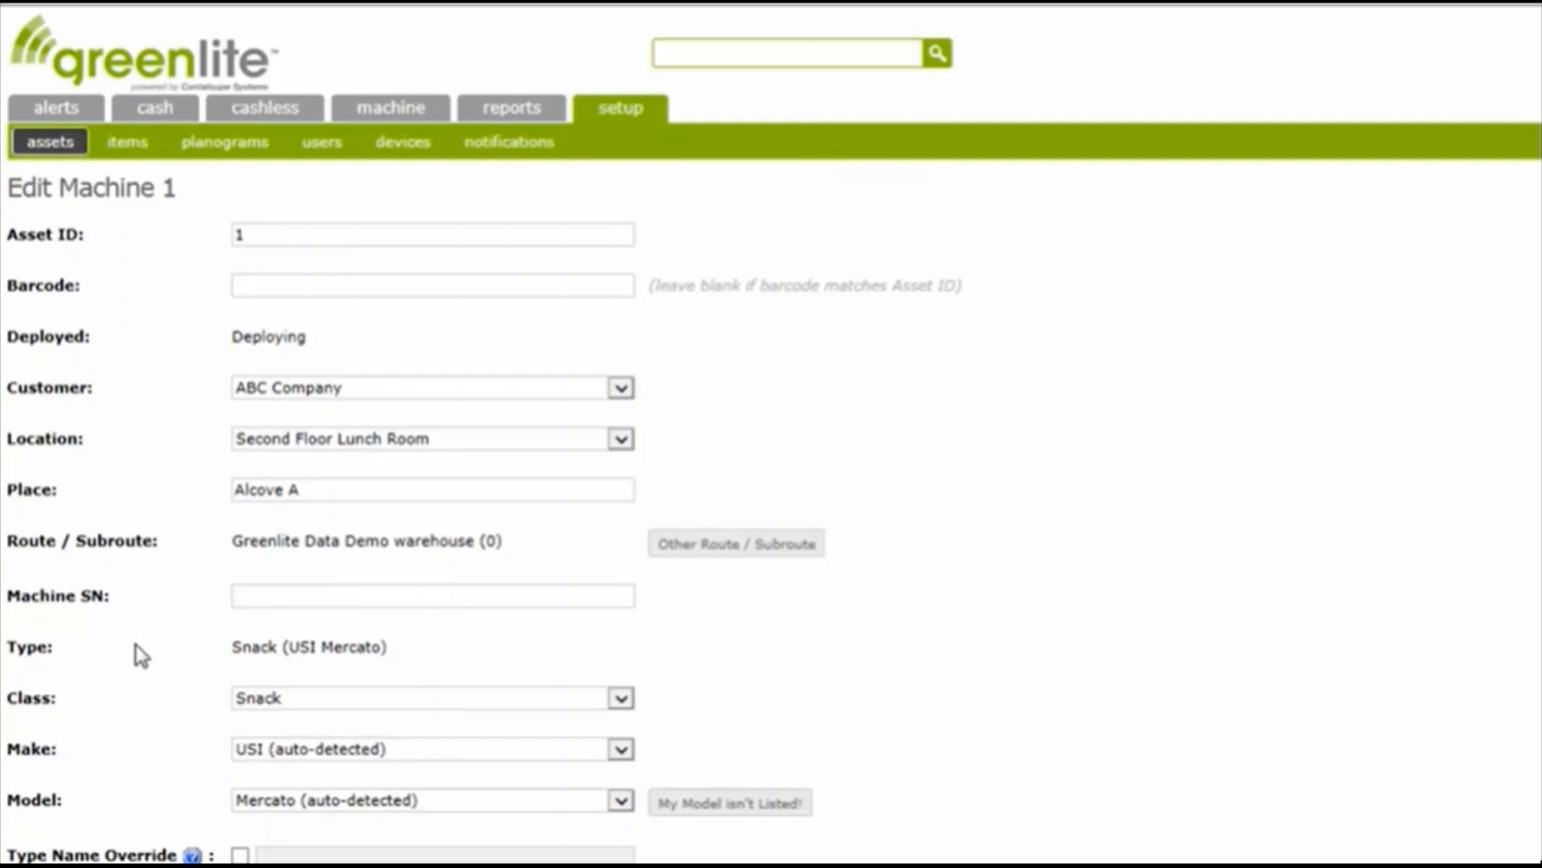
pyautogui.moveTo(6, 649); pyautogui.dragTo(231, 707)
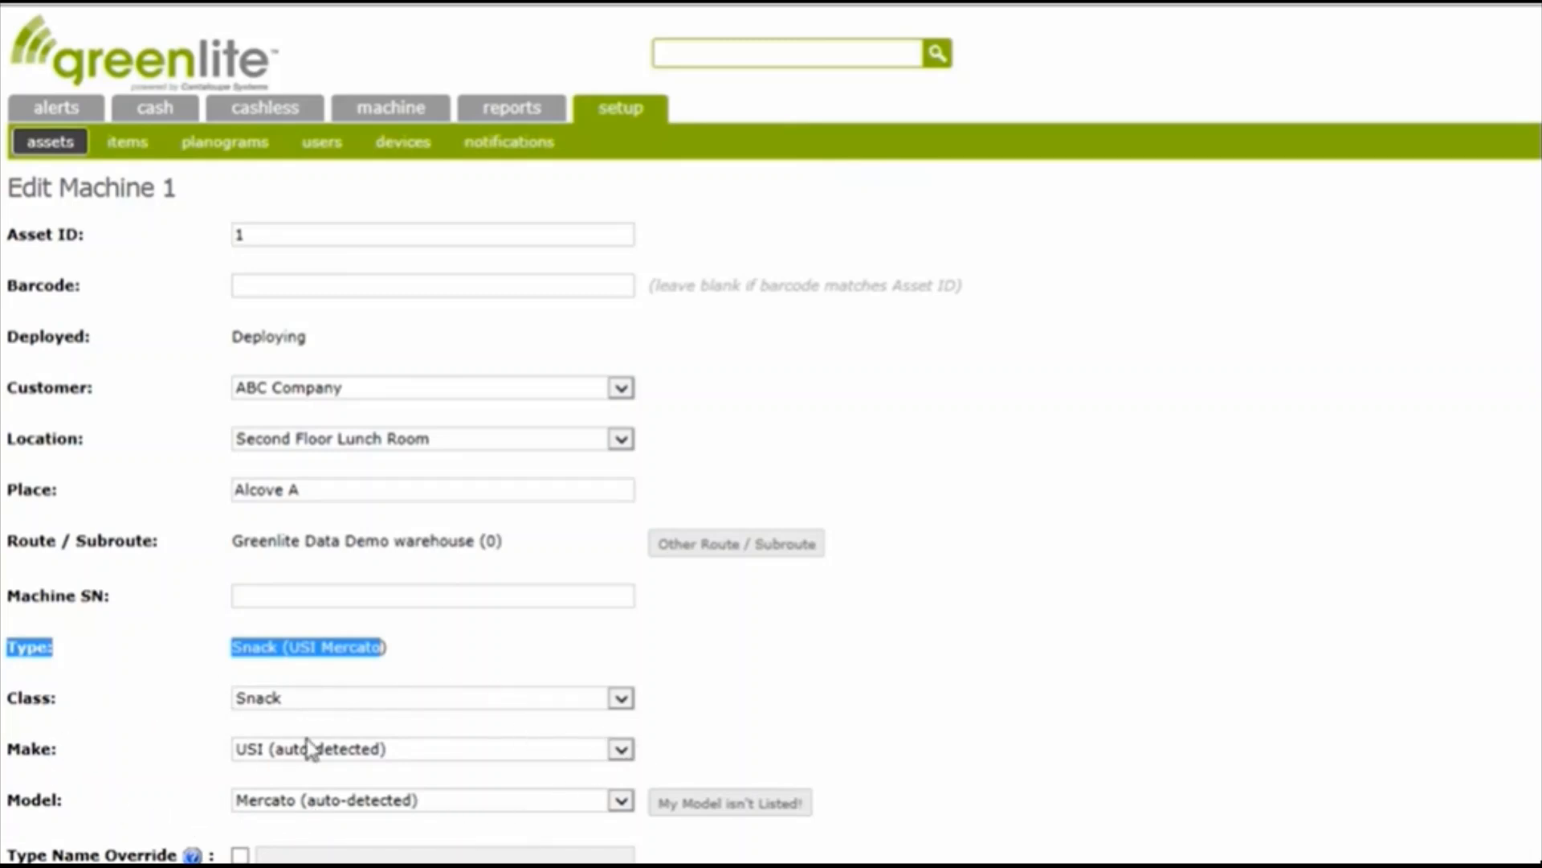
pyautogui.click(458, 671)
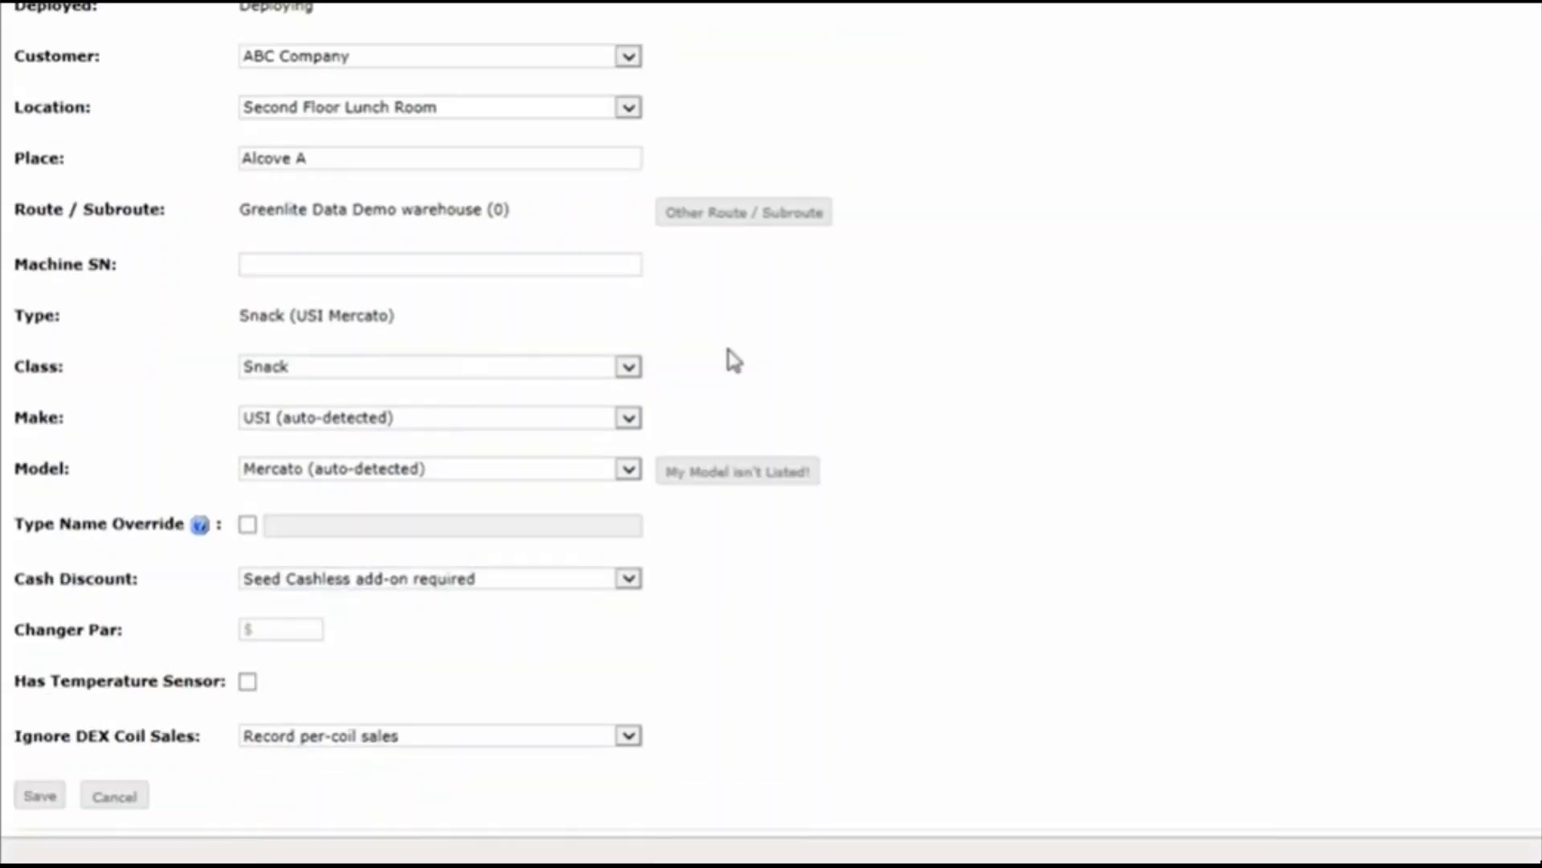
# Review the available choices for the machine's class, make and model
pyautogui.click(630, 371)
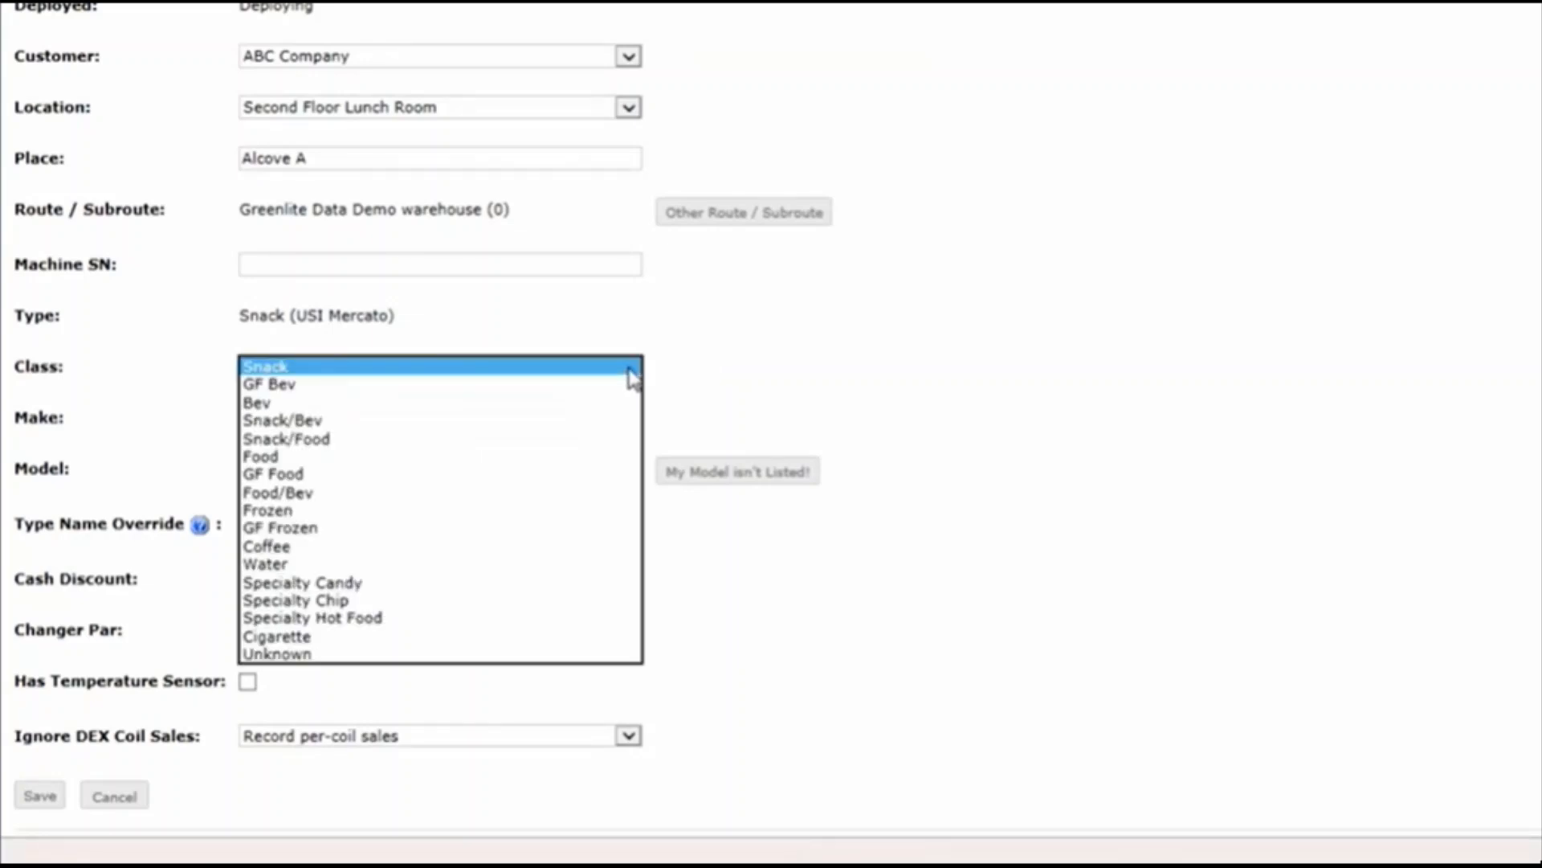
pyautogui.click(707, 365)
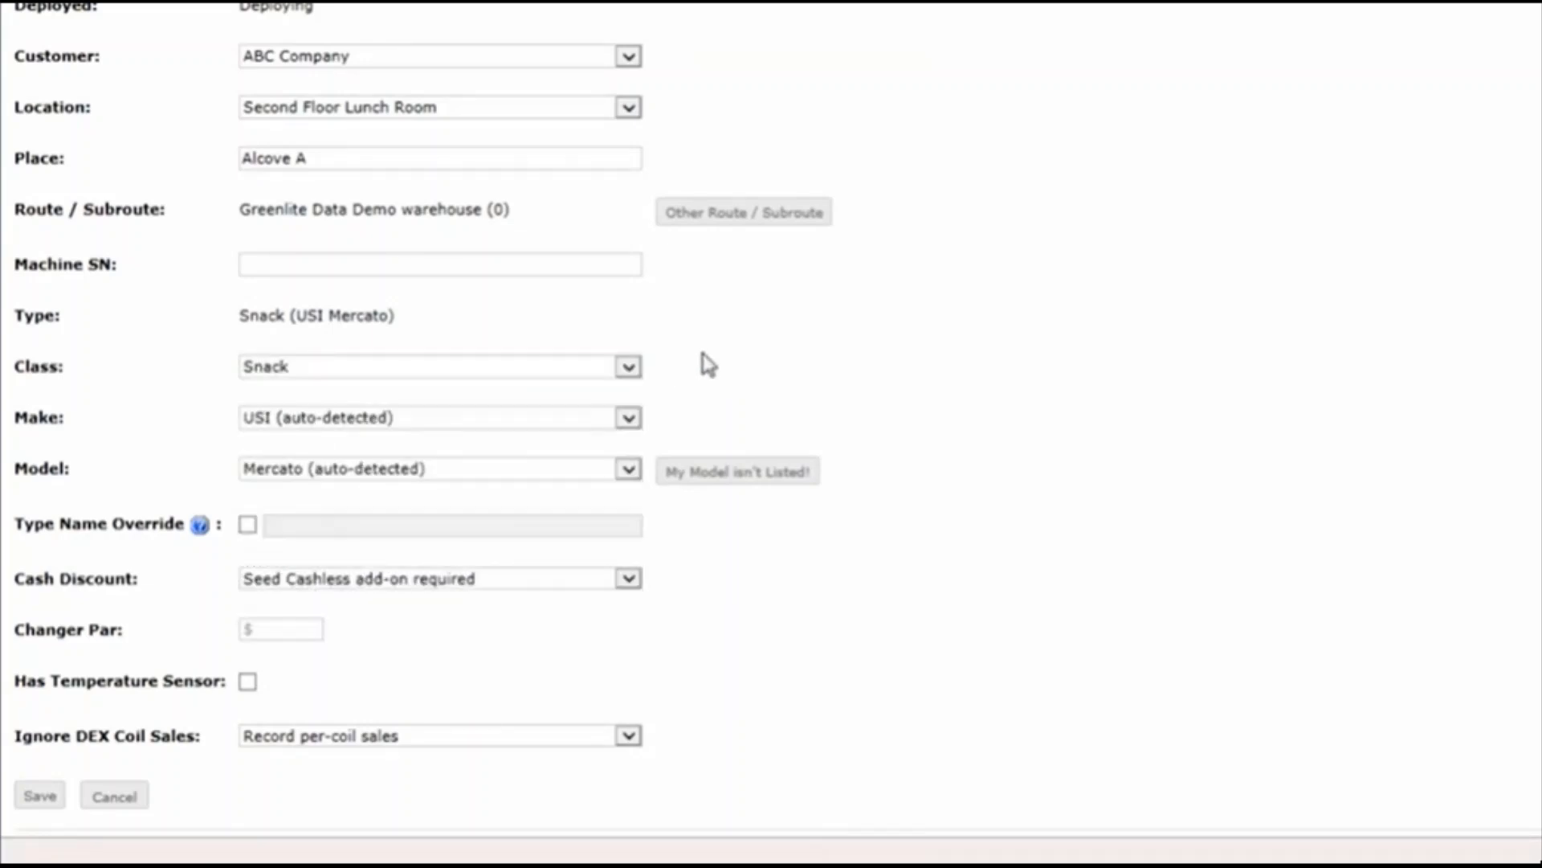
pyautogui.click(626, 369)
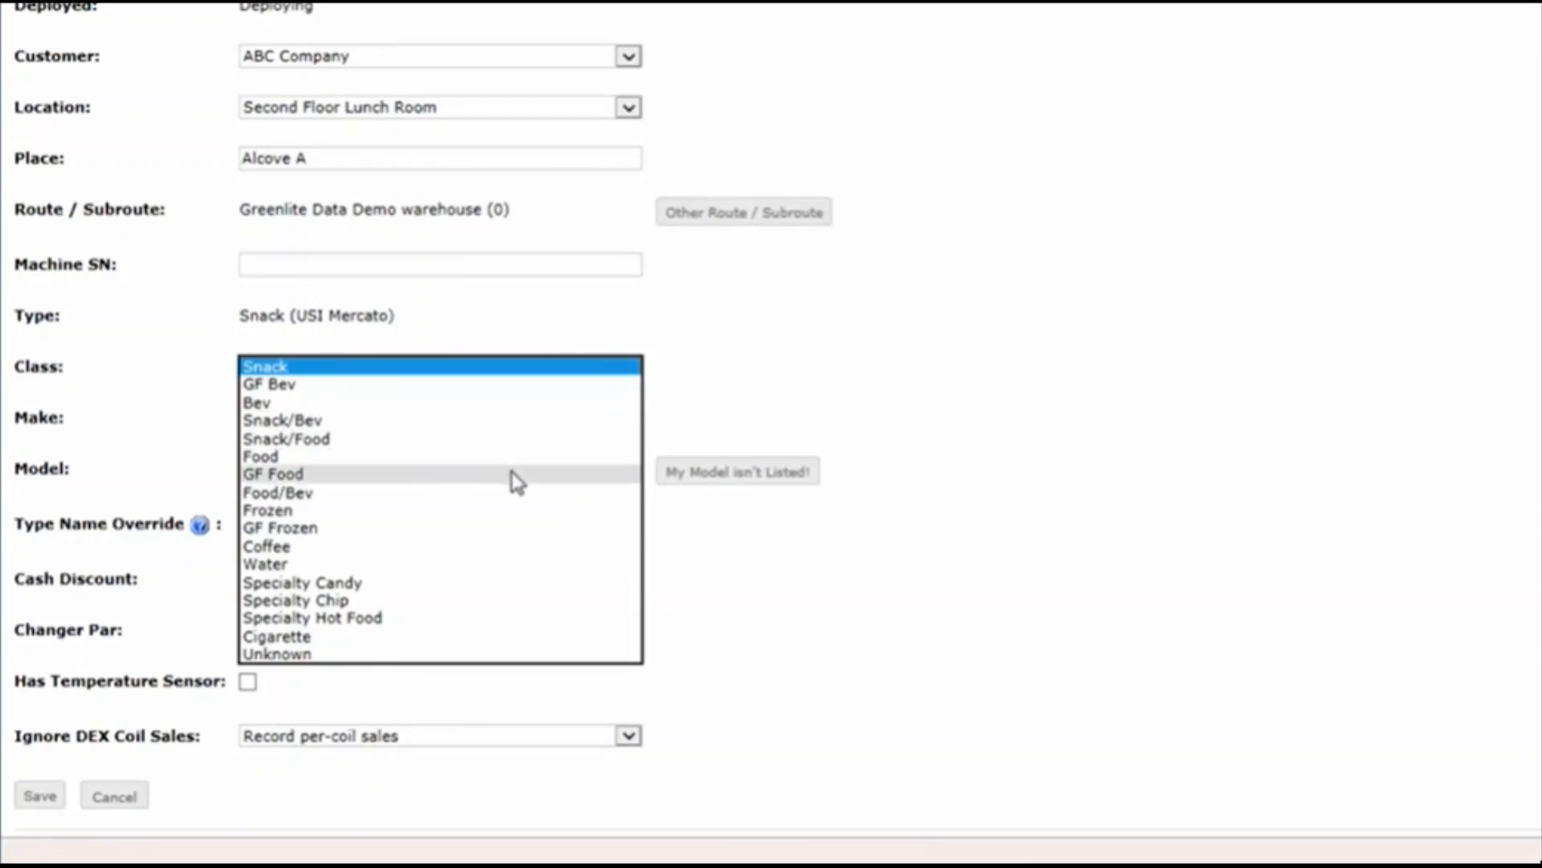
pyautogui.click(720, 396)
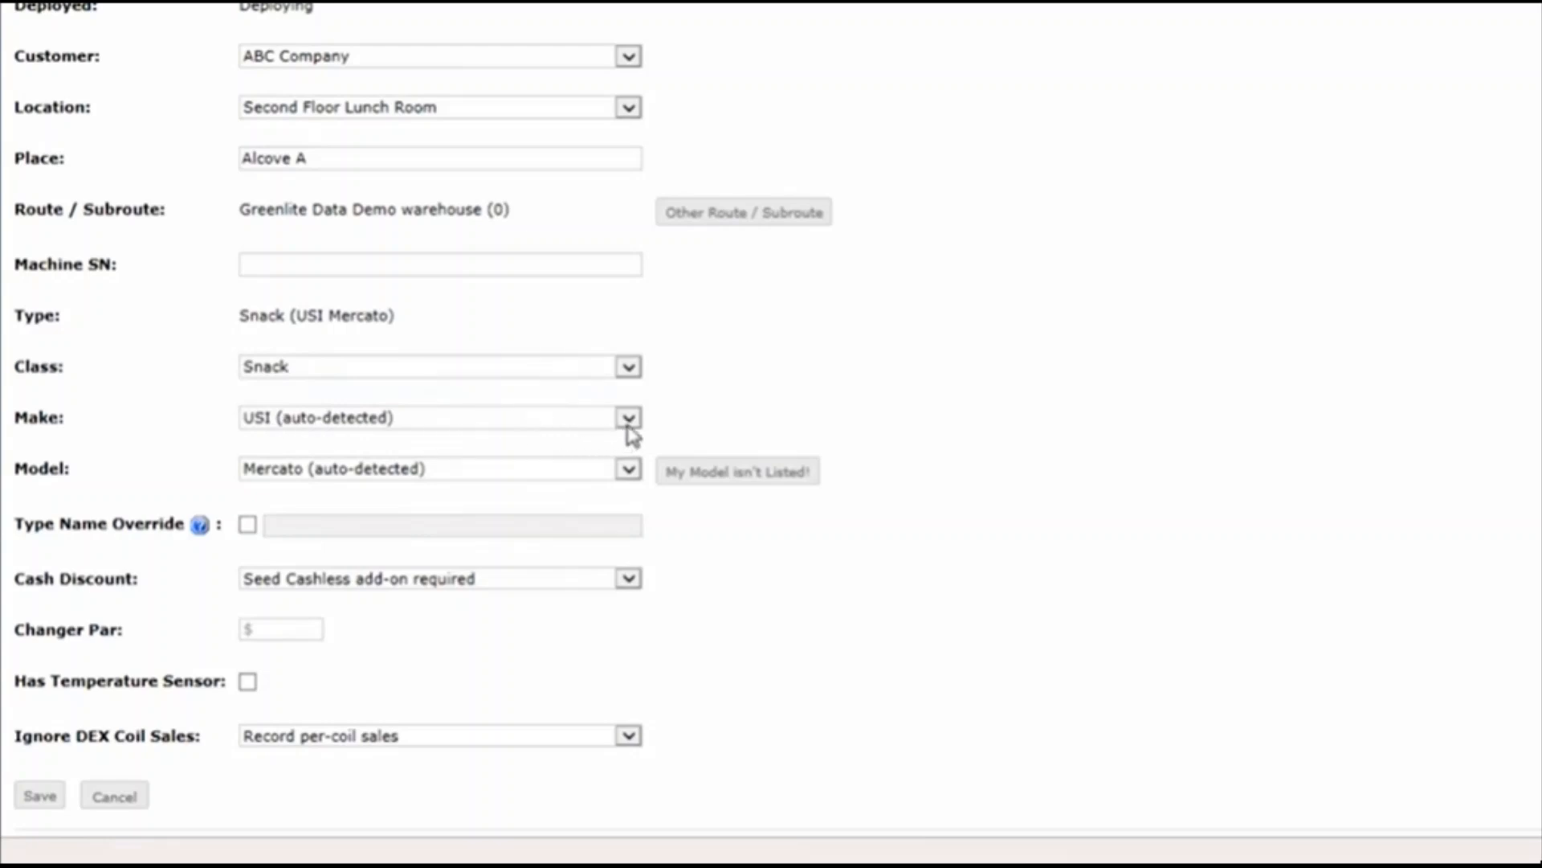
pyautogui.click(586, 424)
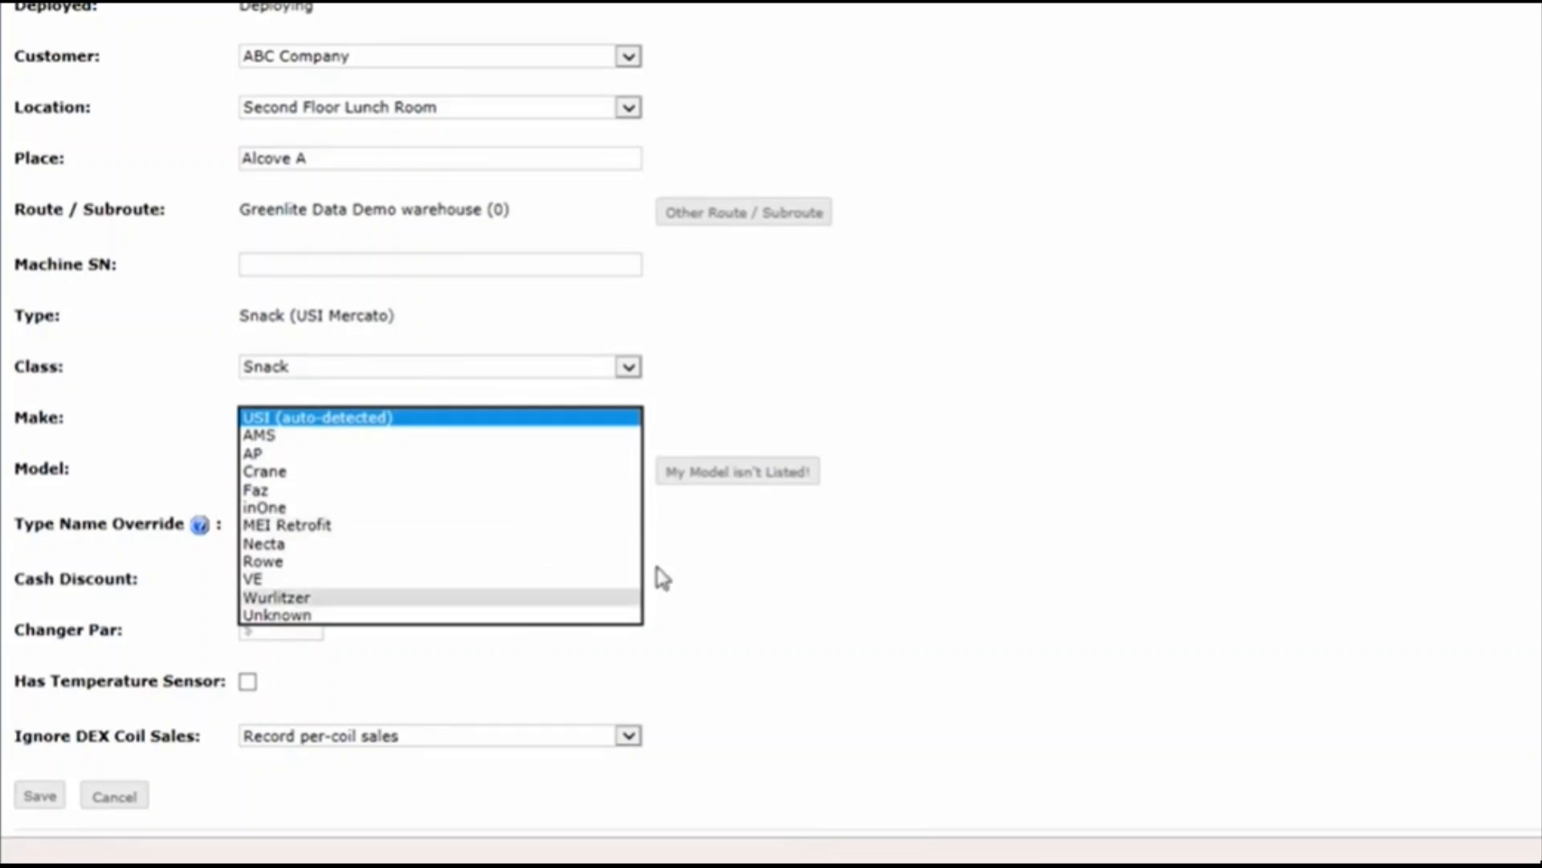
pyautogui.click(794, 421)
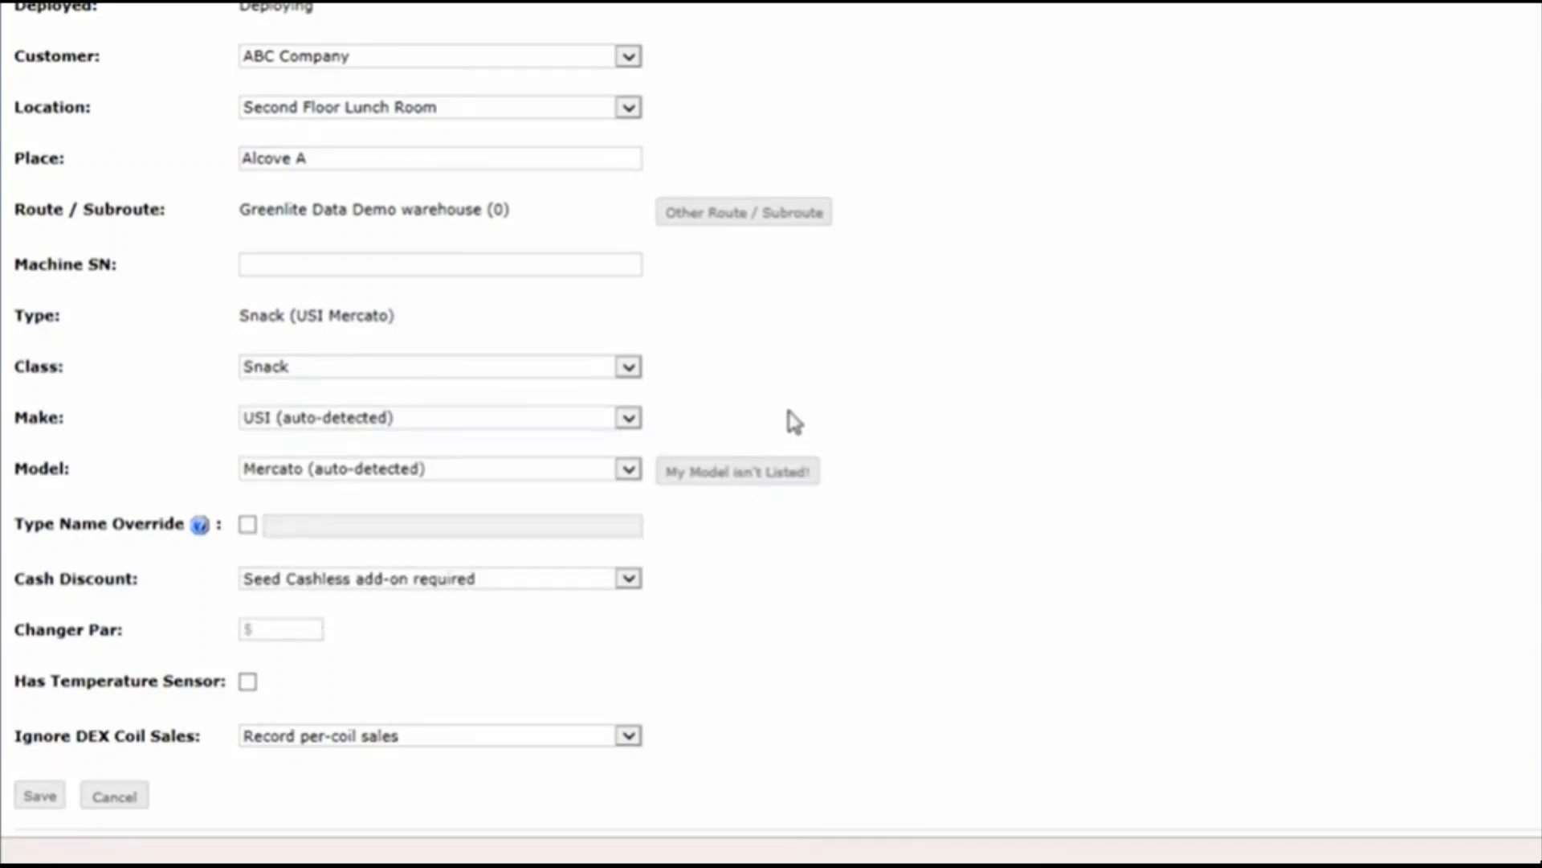
pyautogui.click(628, 471)
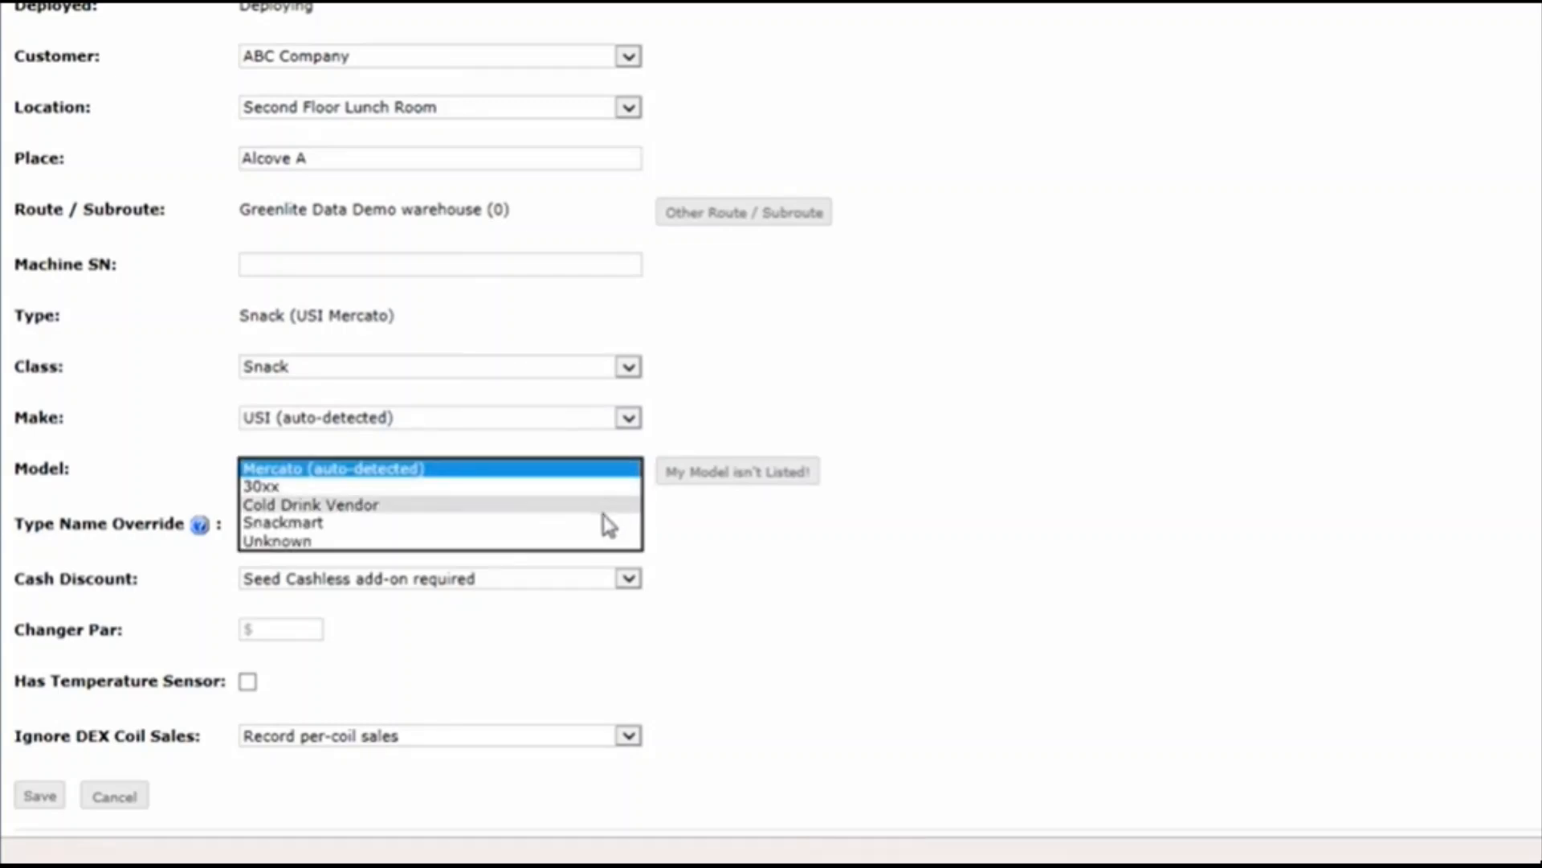
pyautogui.click(855, 431)
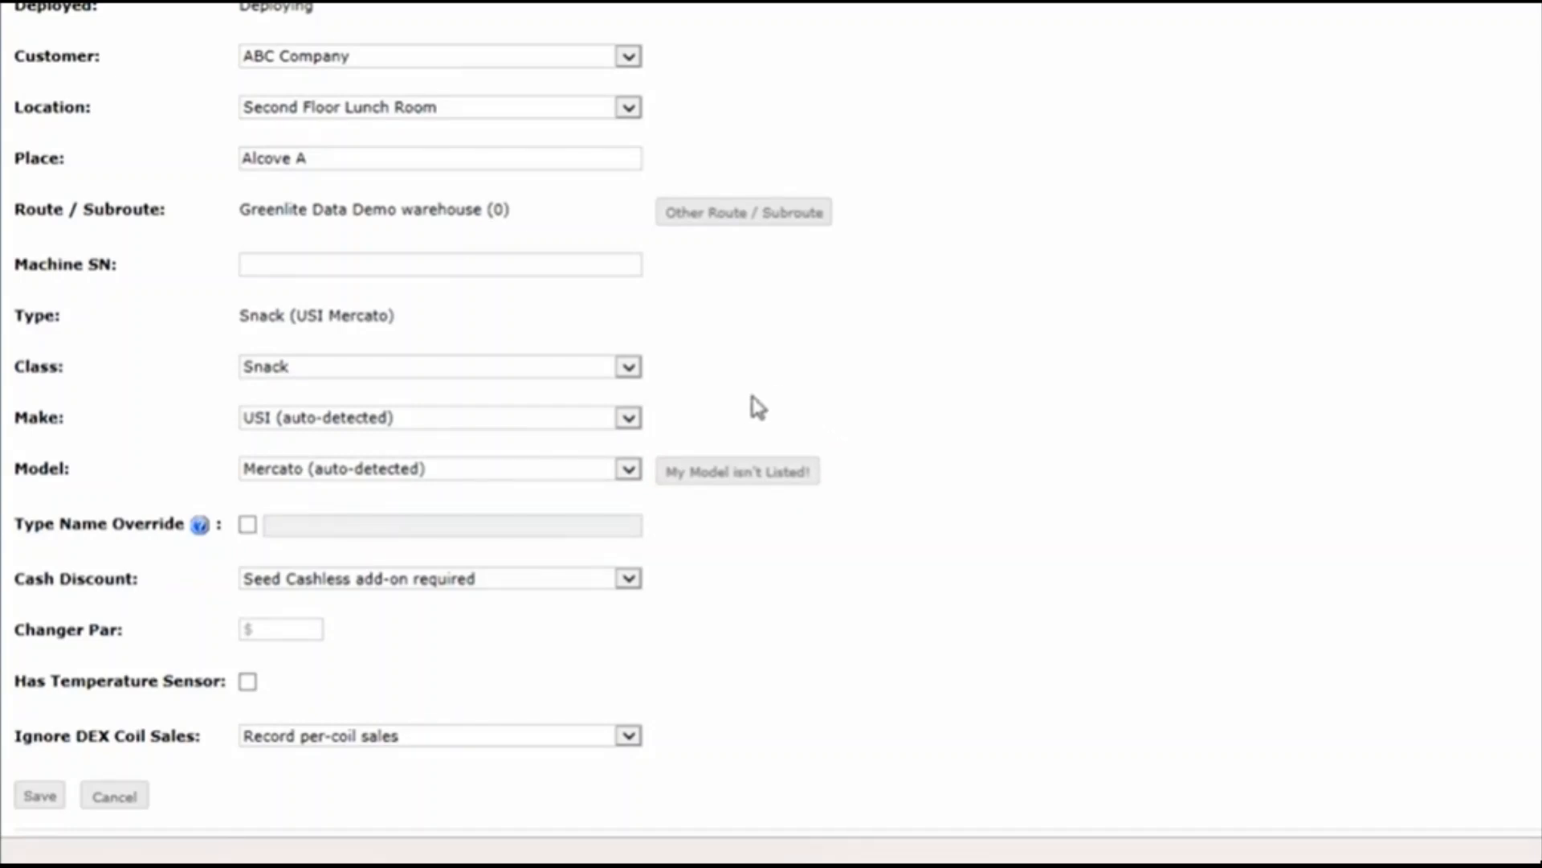
# Open the form for adding an unlisted machine model and cancel it, and switch the type name override on and off
pyautogui.click(756, 480)
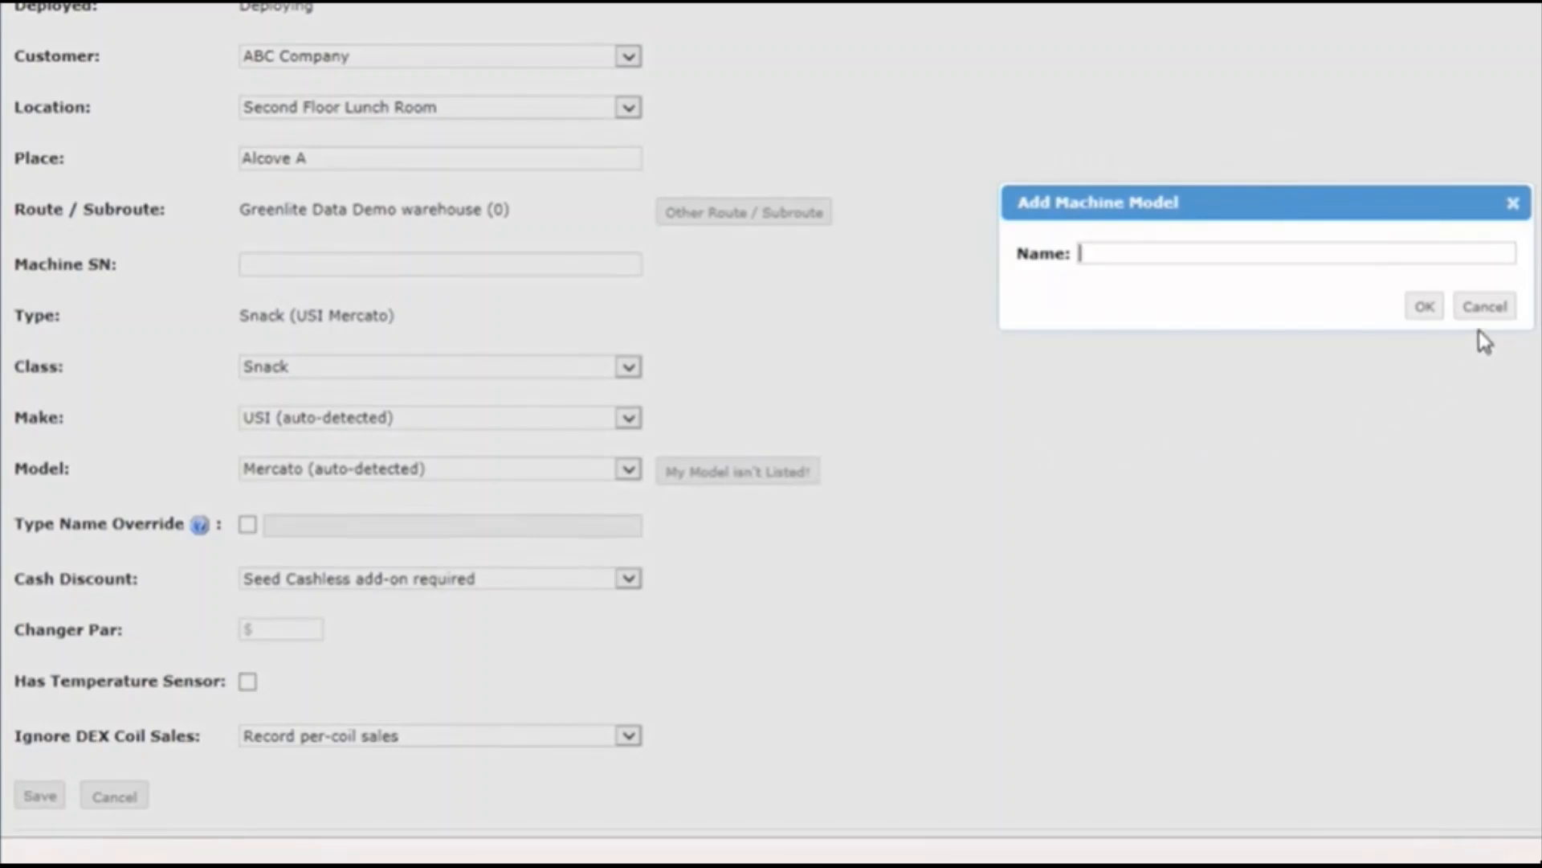
pyautogui.click(1484, 307)
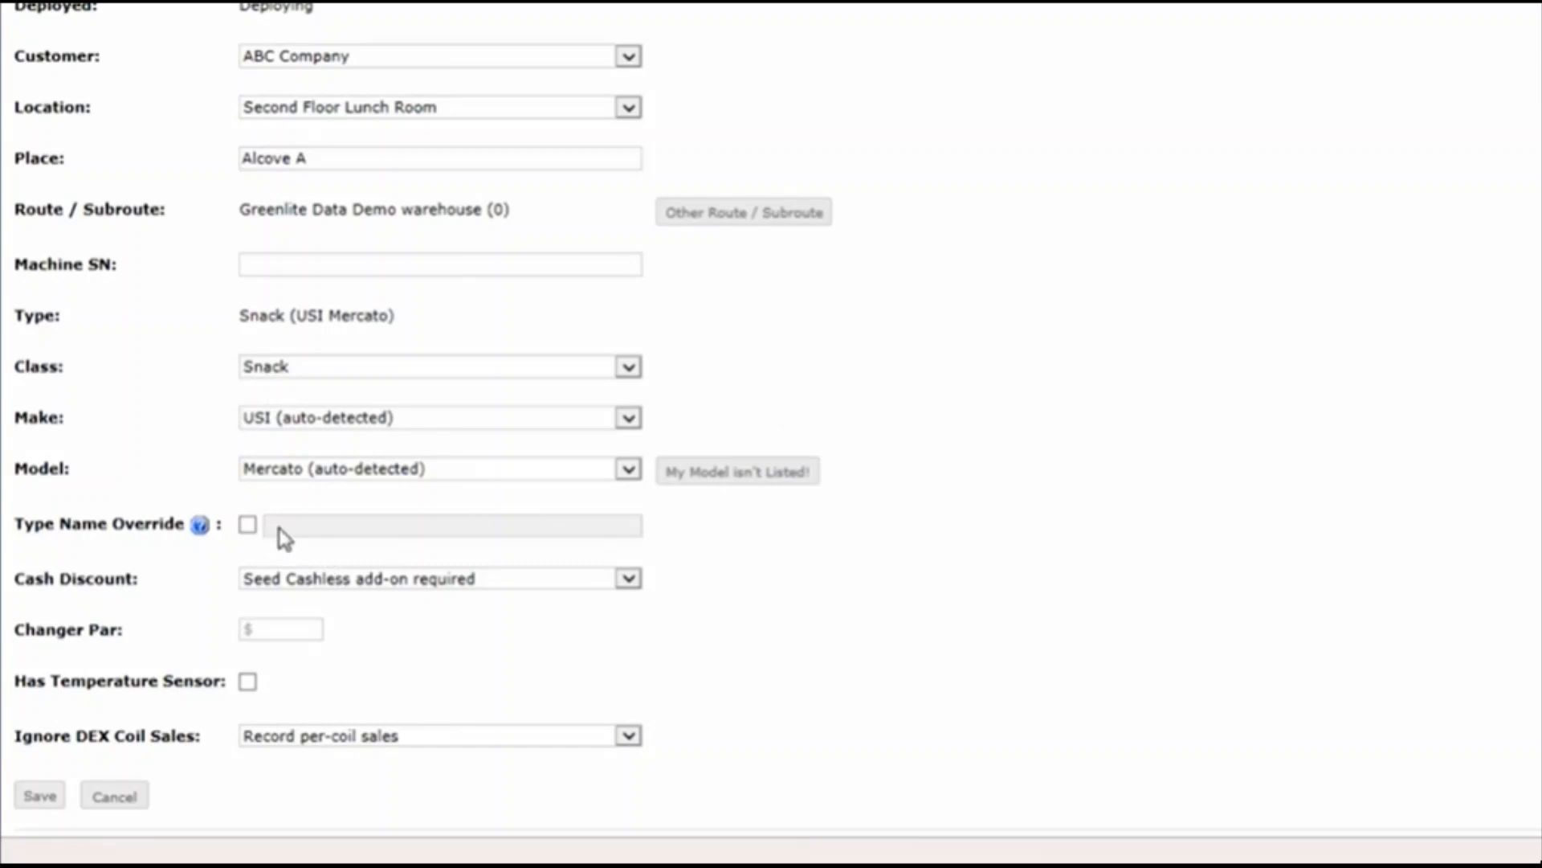
pyautogui.click(248, 525)
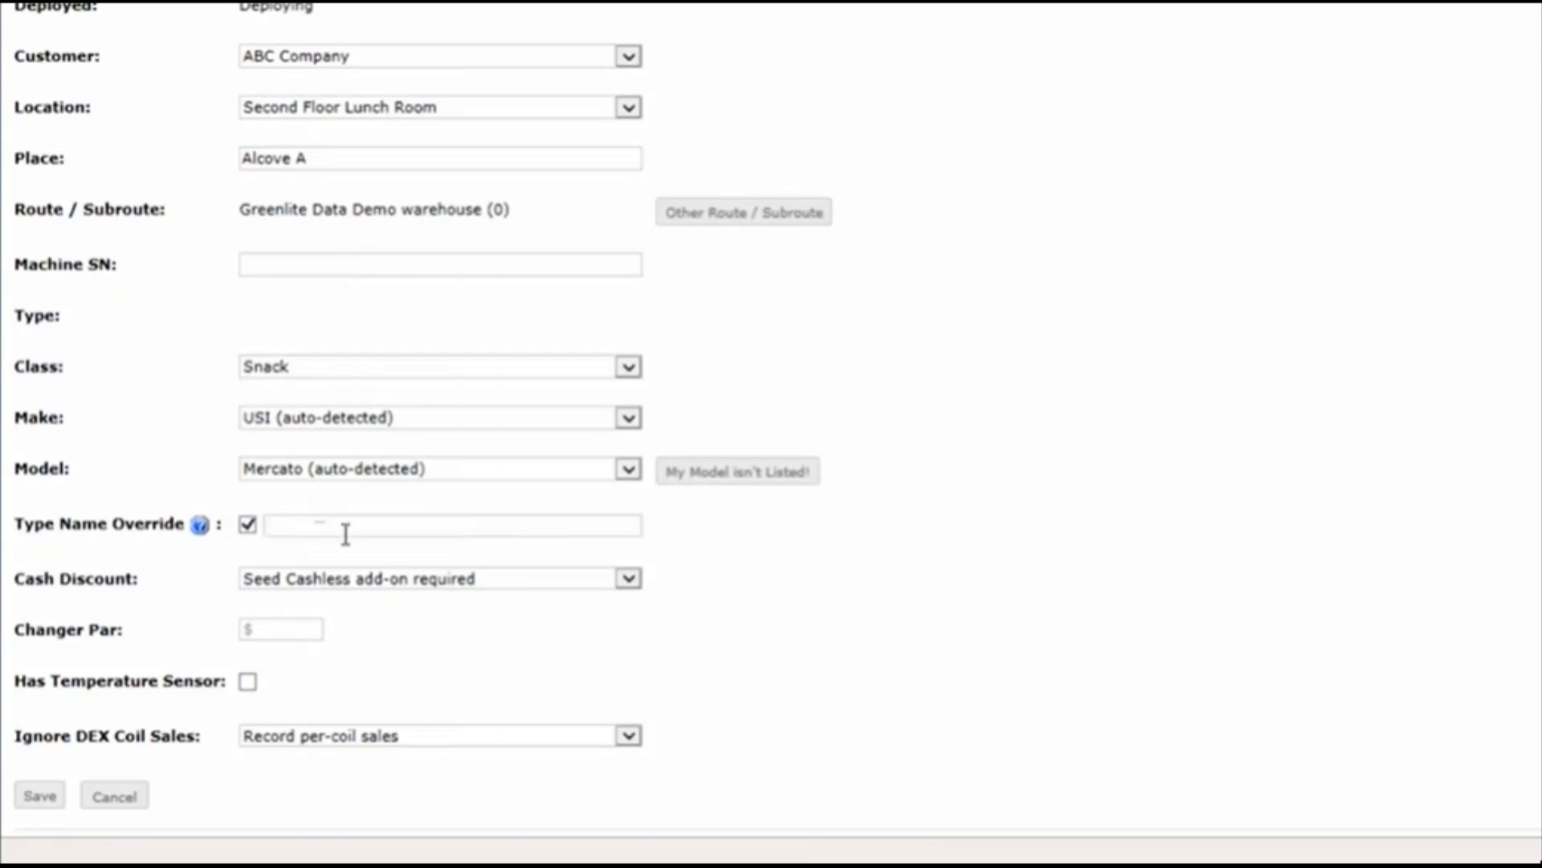
pyautogui.click(249, 526)
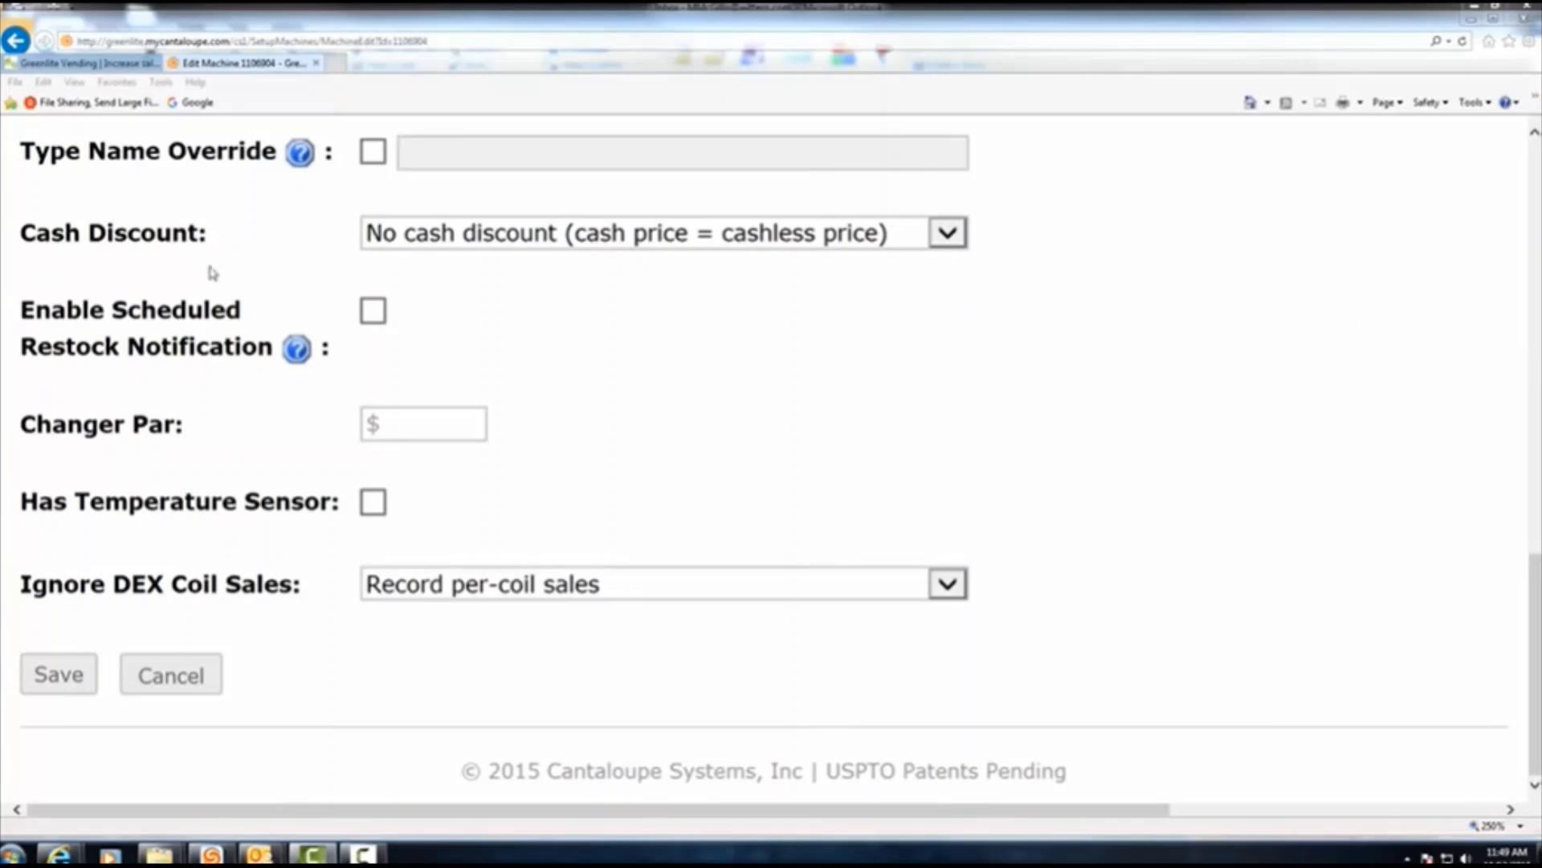
# Set the machine's cash discount to 10 cents, making the DEX (cash) price the cashless price minus $0.10
pyautogui.moveTo(21, 234); pyautogui.dragTo(175, 235)
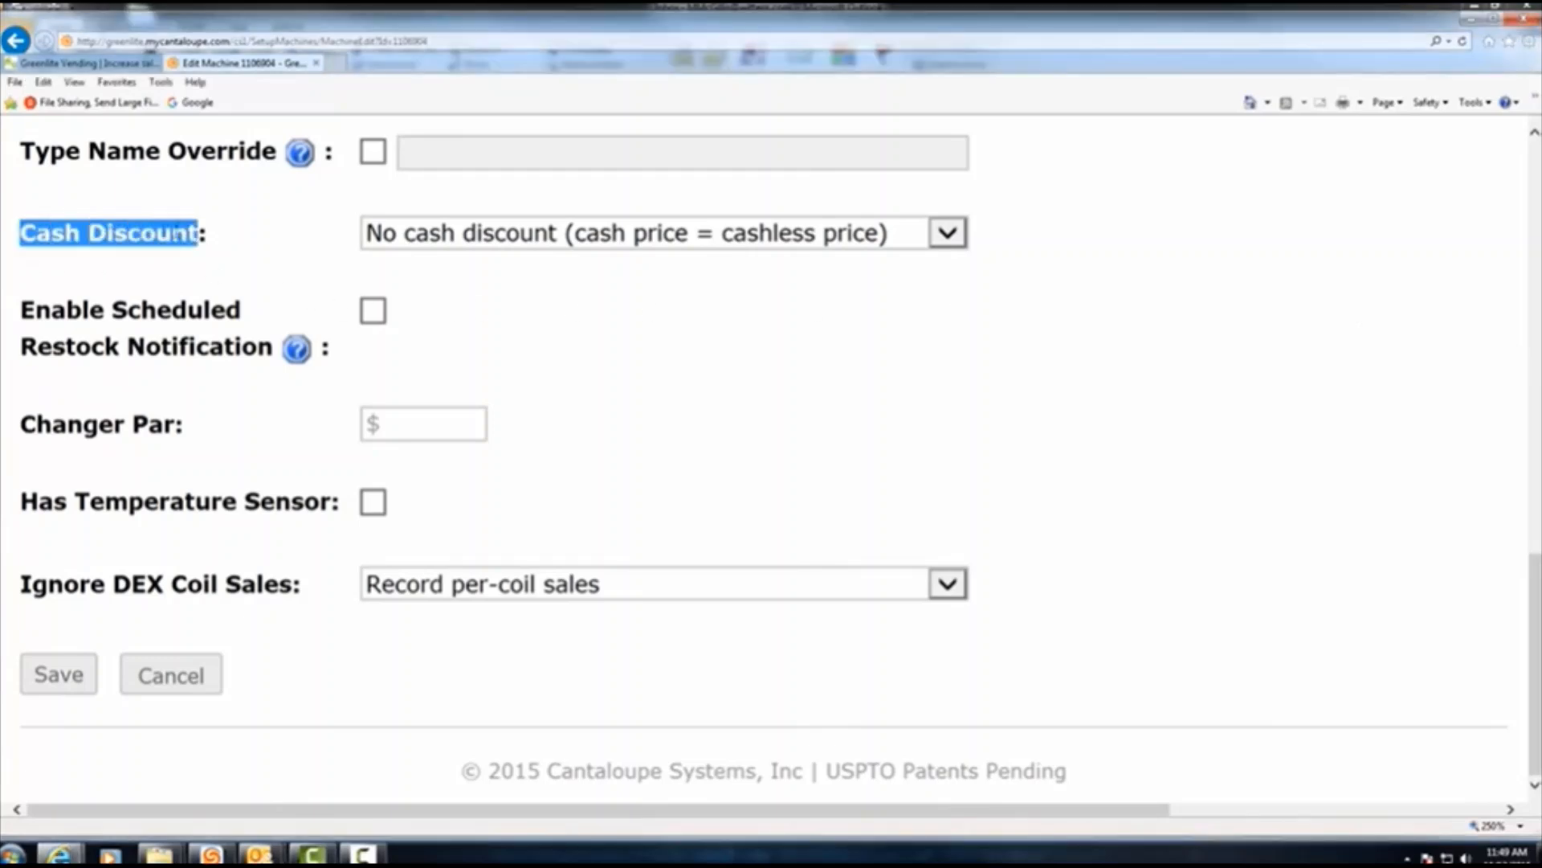
pyautogui.click(948, 234)
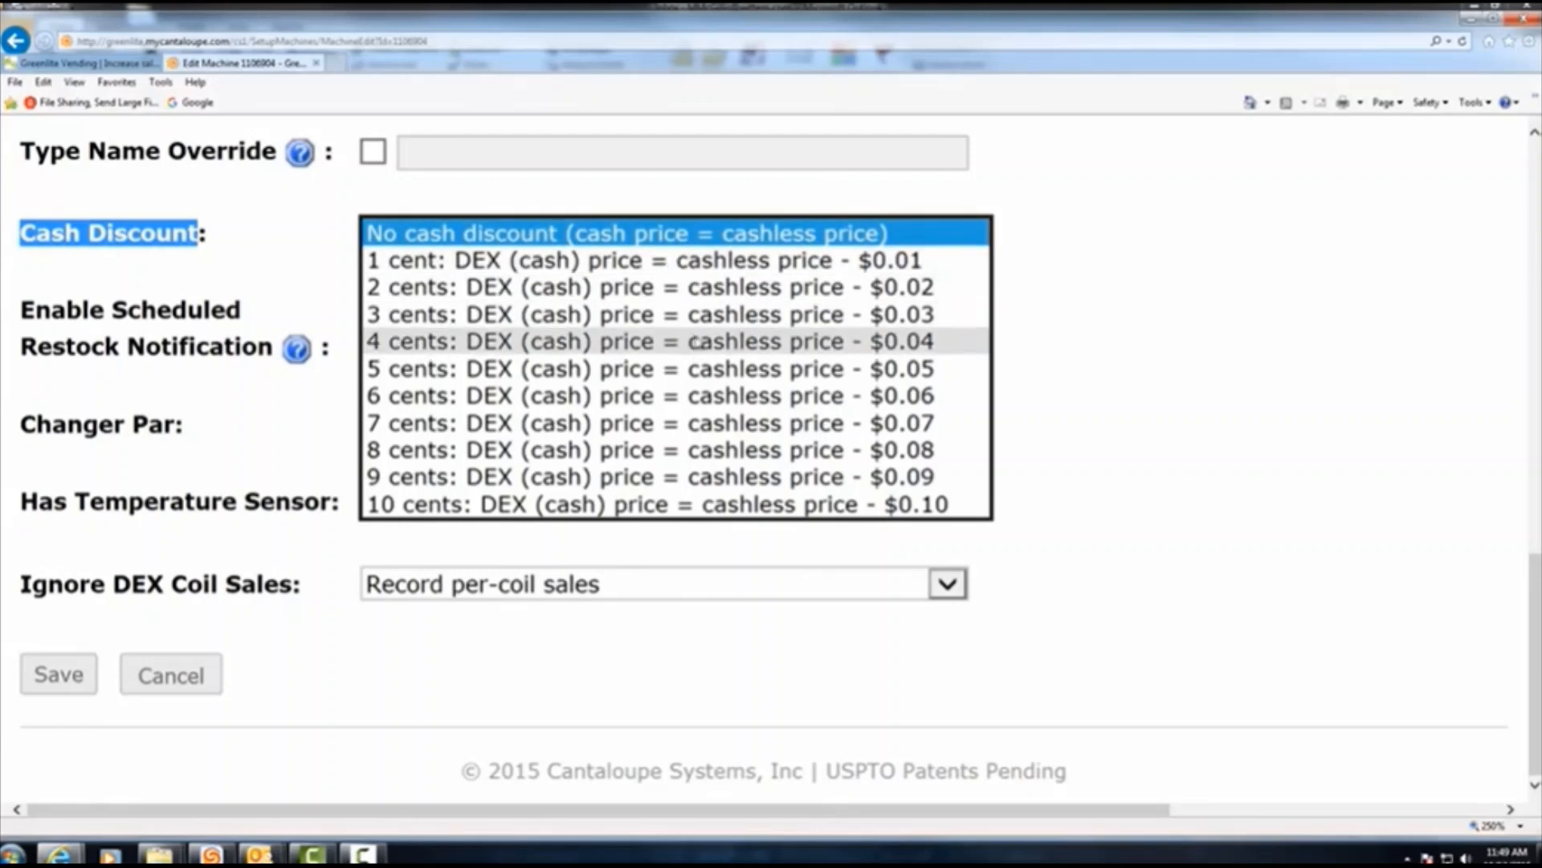
pyautogui.click(697, 505)
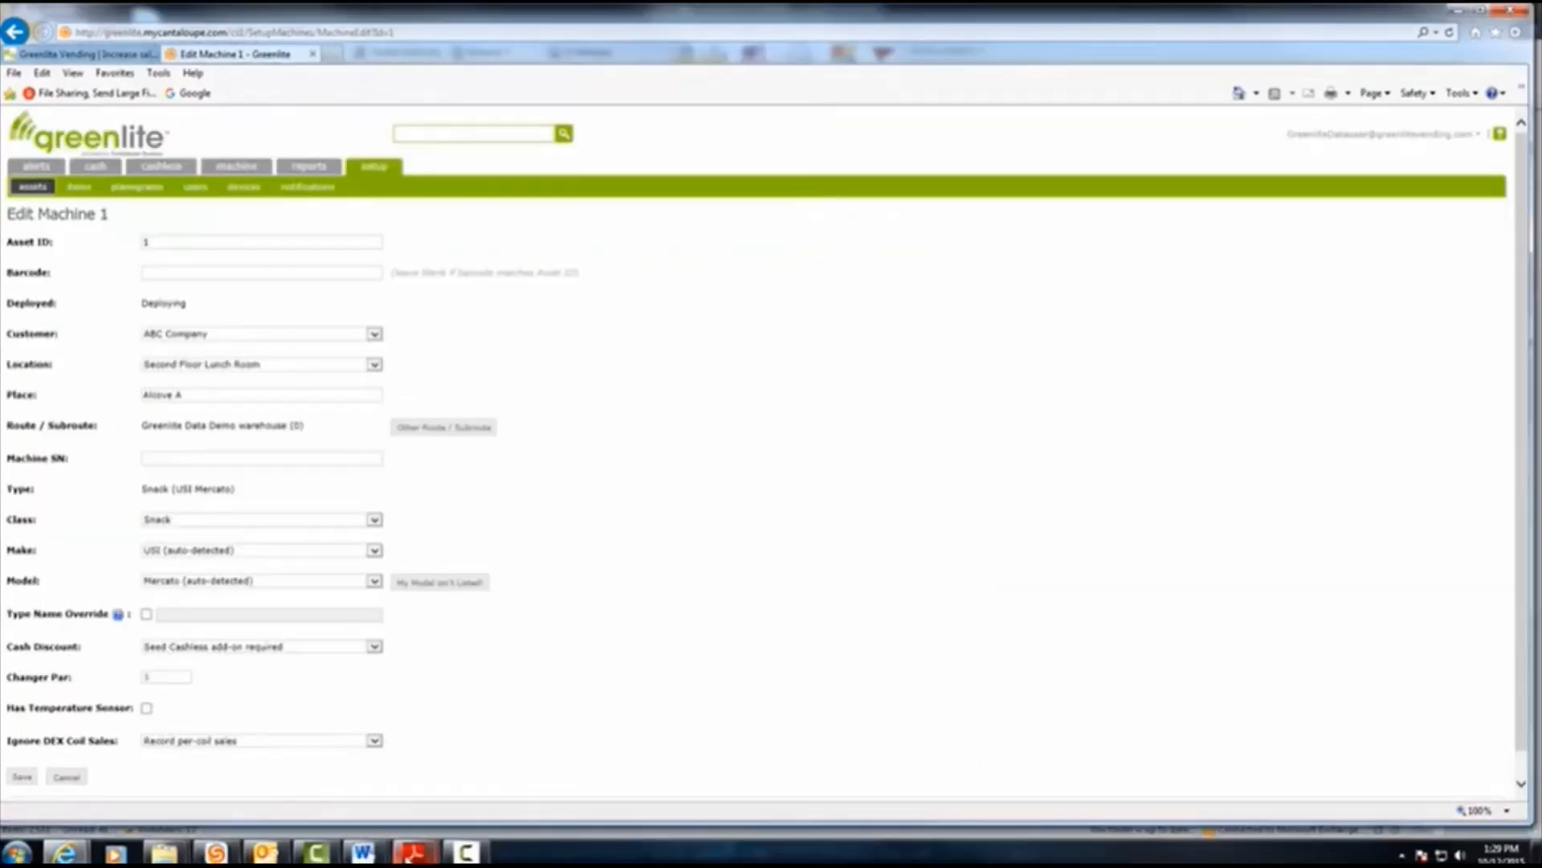
# Switch to Adobe Reader to view the cash discount label PDF, and close the document
pyautogui.moveTo(413, 852)
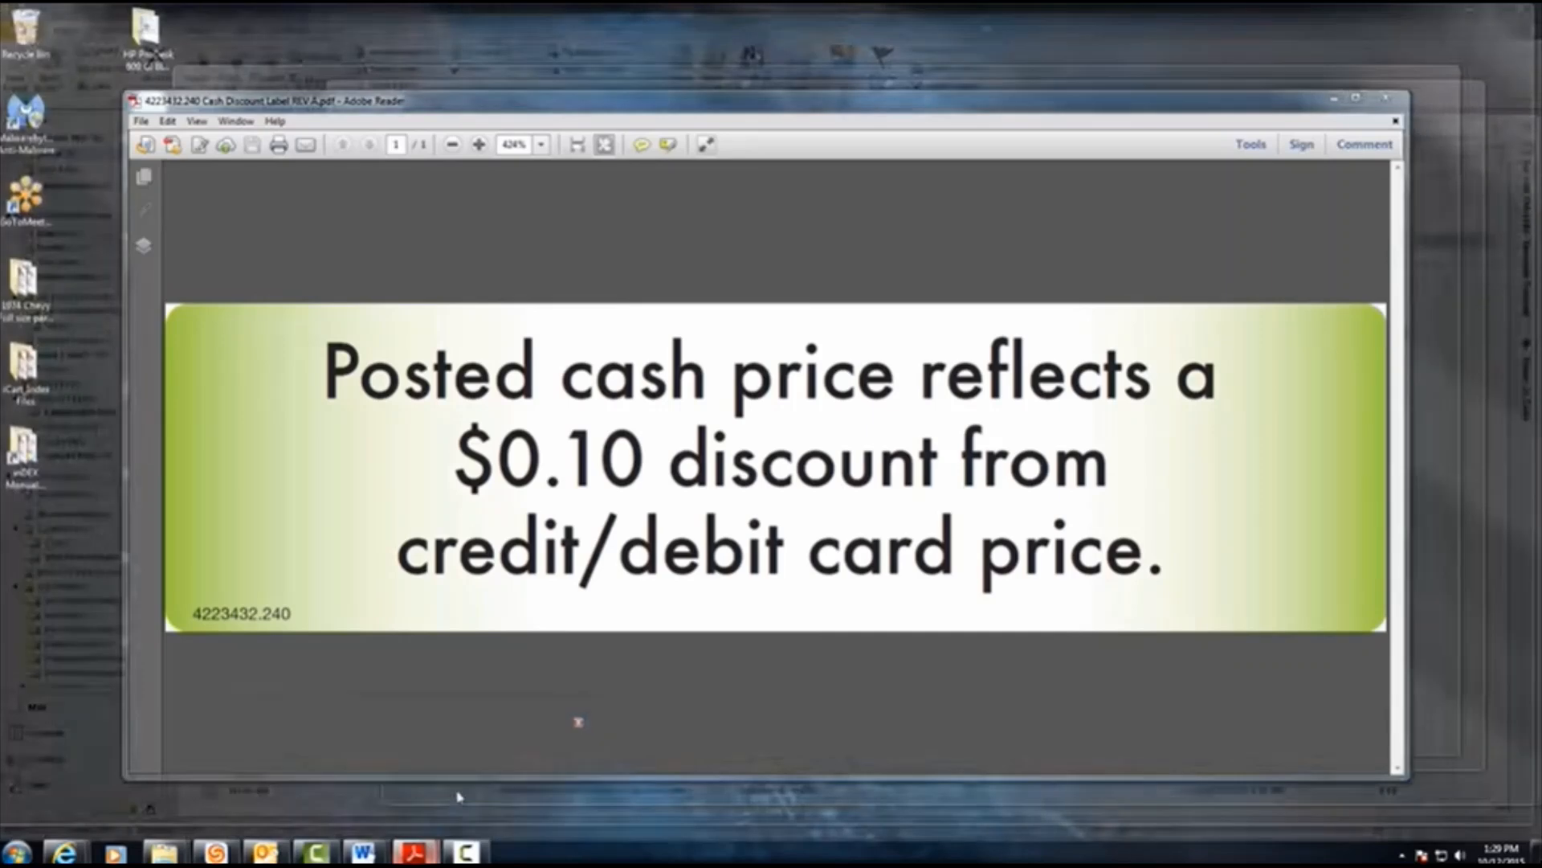
pyautogui.click(451, 792)
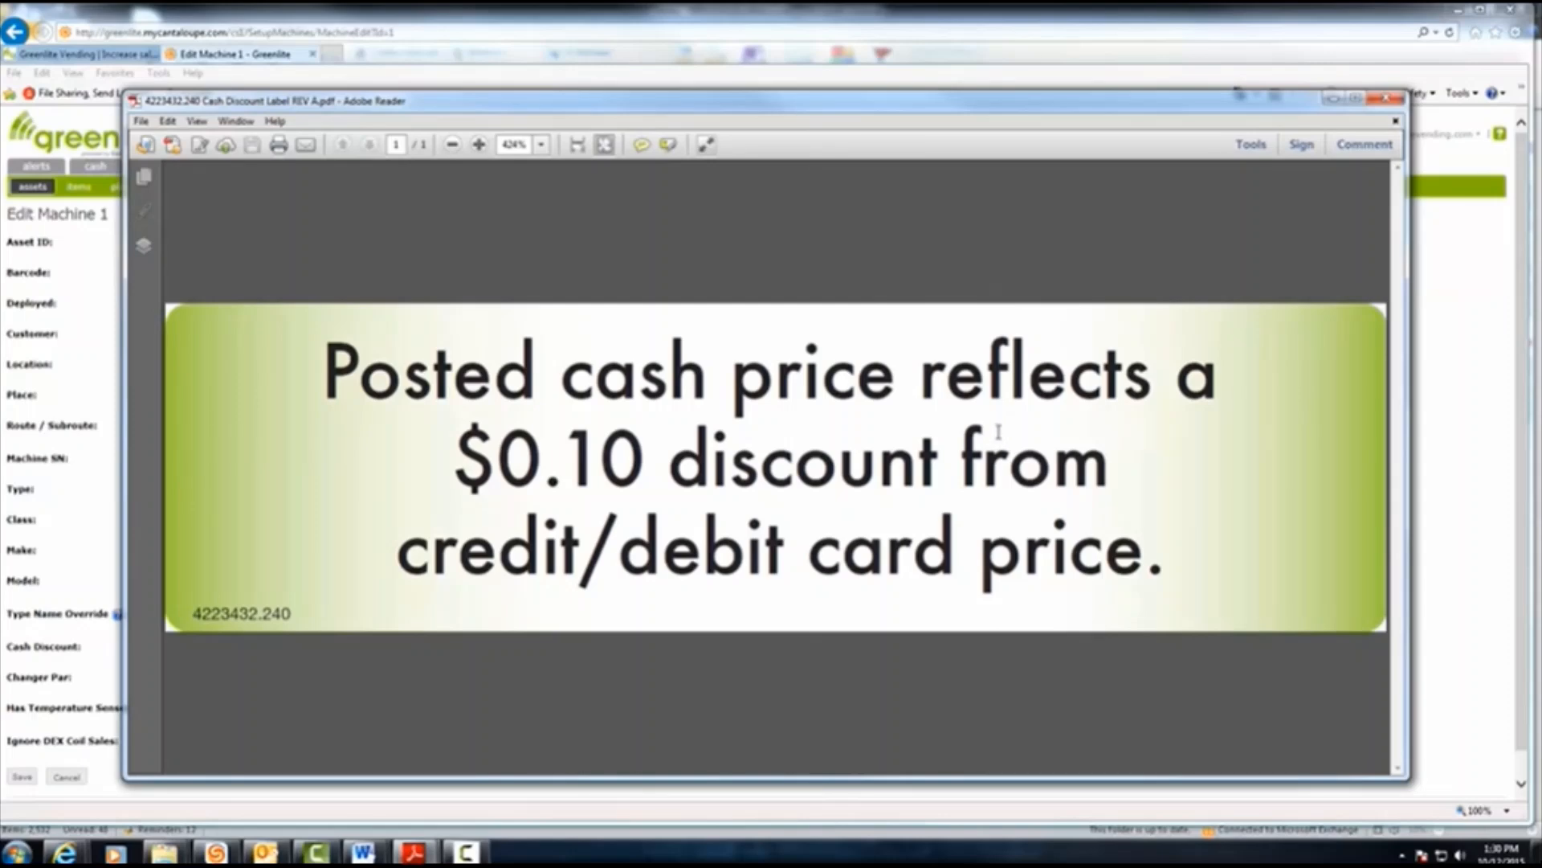
pyautogui.click(1384, 100)
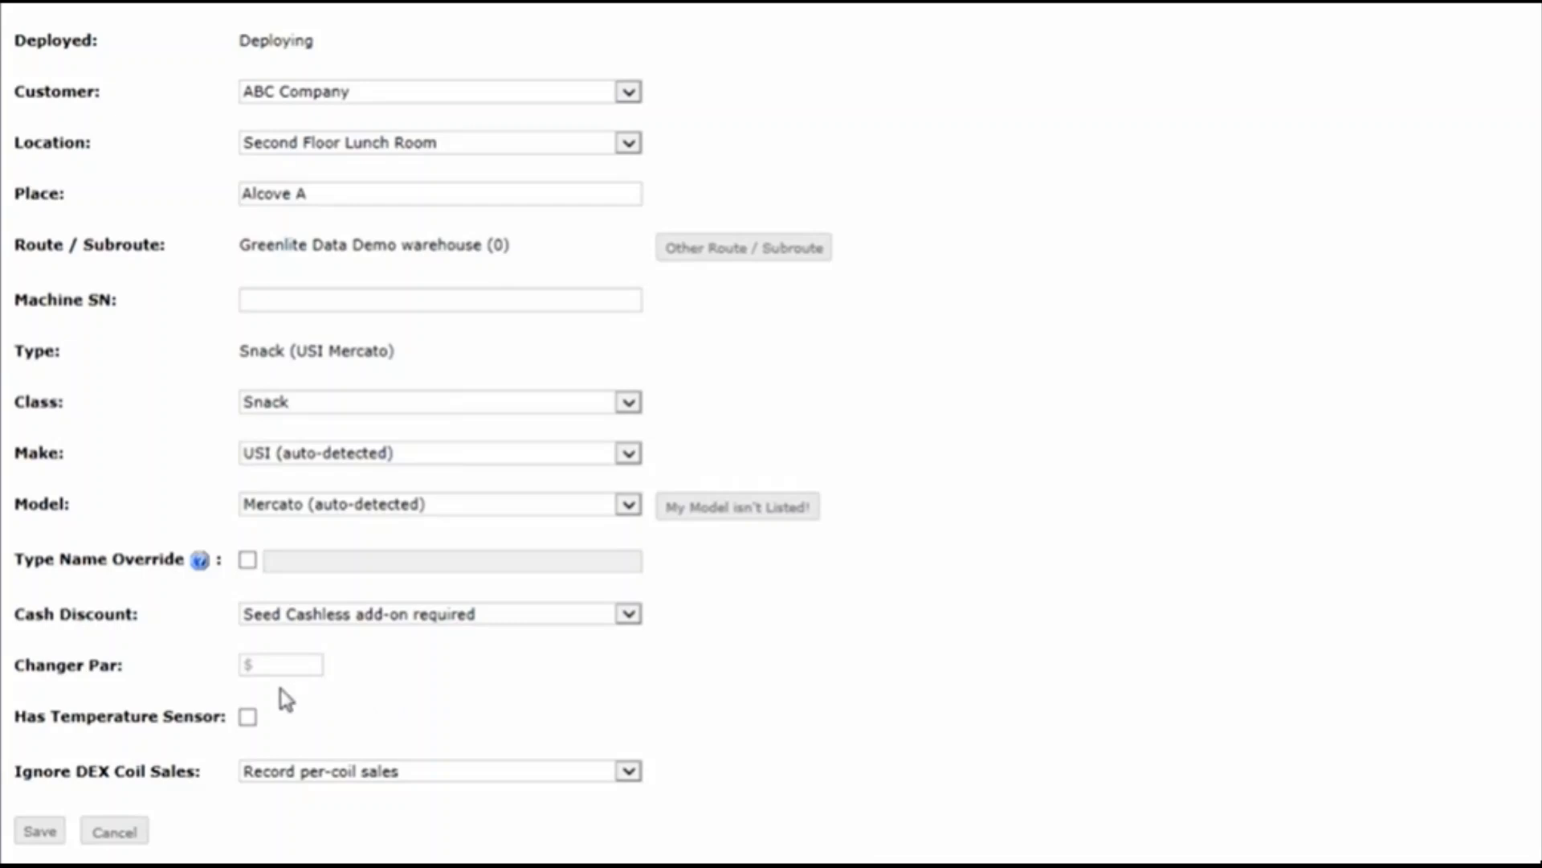
# Try the Has Temperature Sensor option on and off and check the Ignore DEX Coil Sales choices, leaving Record per-coil sales selected
pyautogui.click(248, 716)
pyautogui.click(247, 717)
pyautogui.click(629, 773)
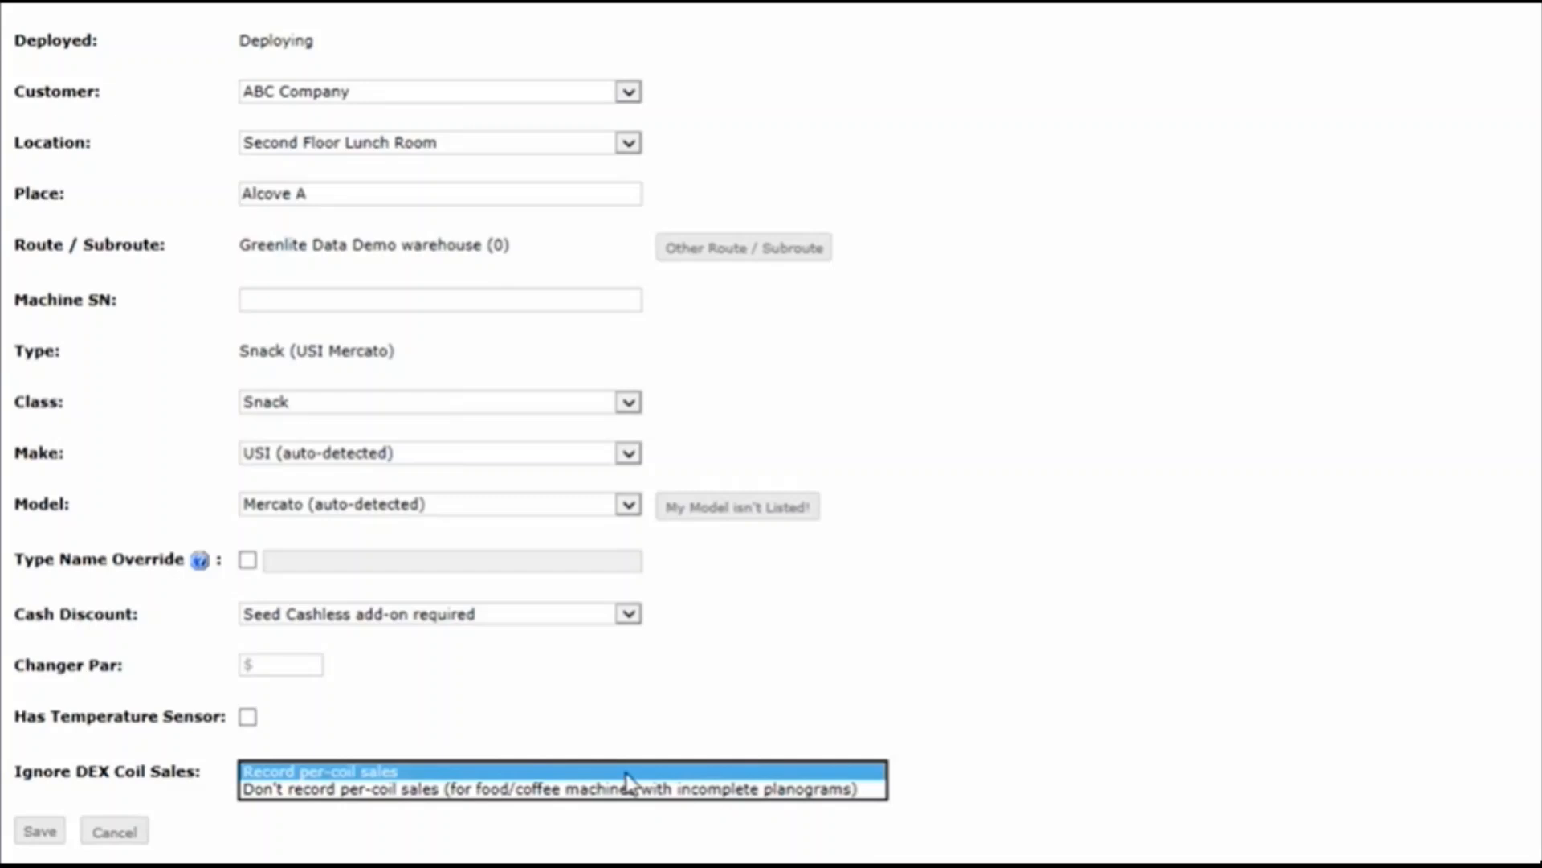
pyautogui.click(625, 773)
pyautogui.click(691, 783)
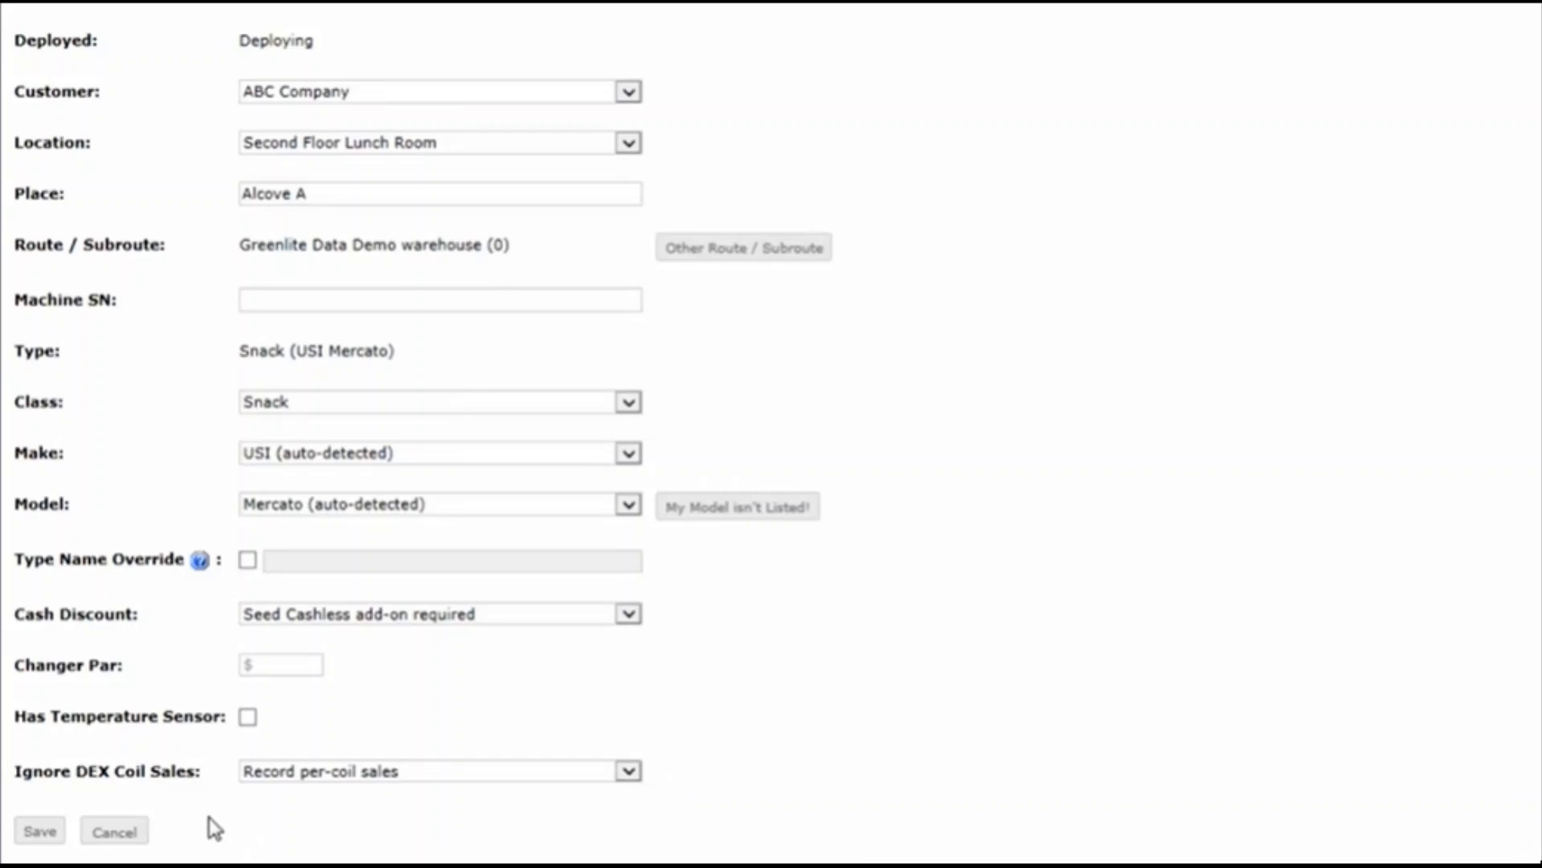
# Save the machine info for machine 1 and open the machine list
pyautogui.click(45, 836)
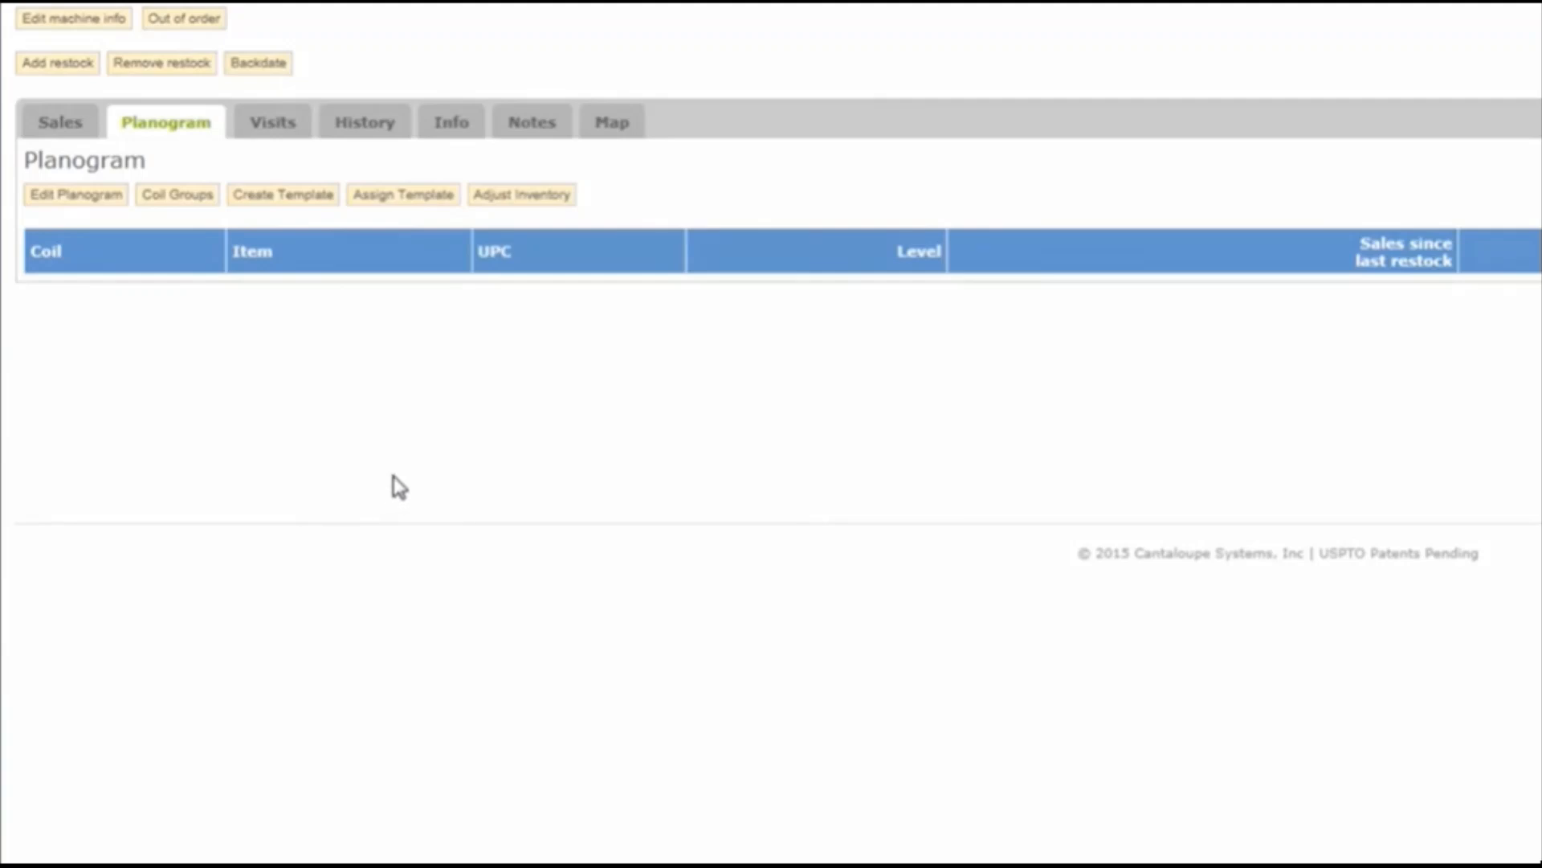
pyautogui.scroll(4, 723, 254)
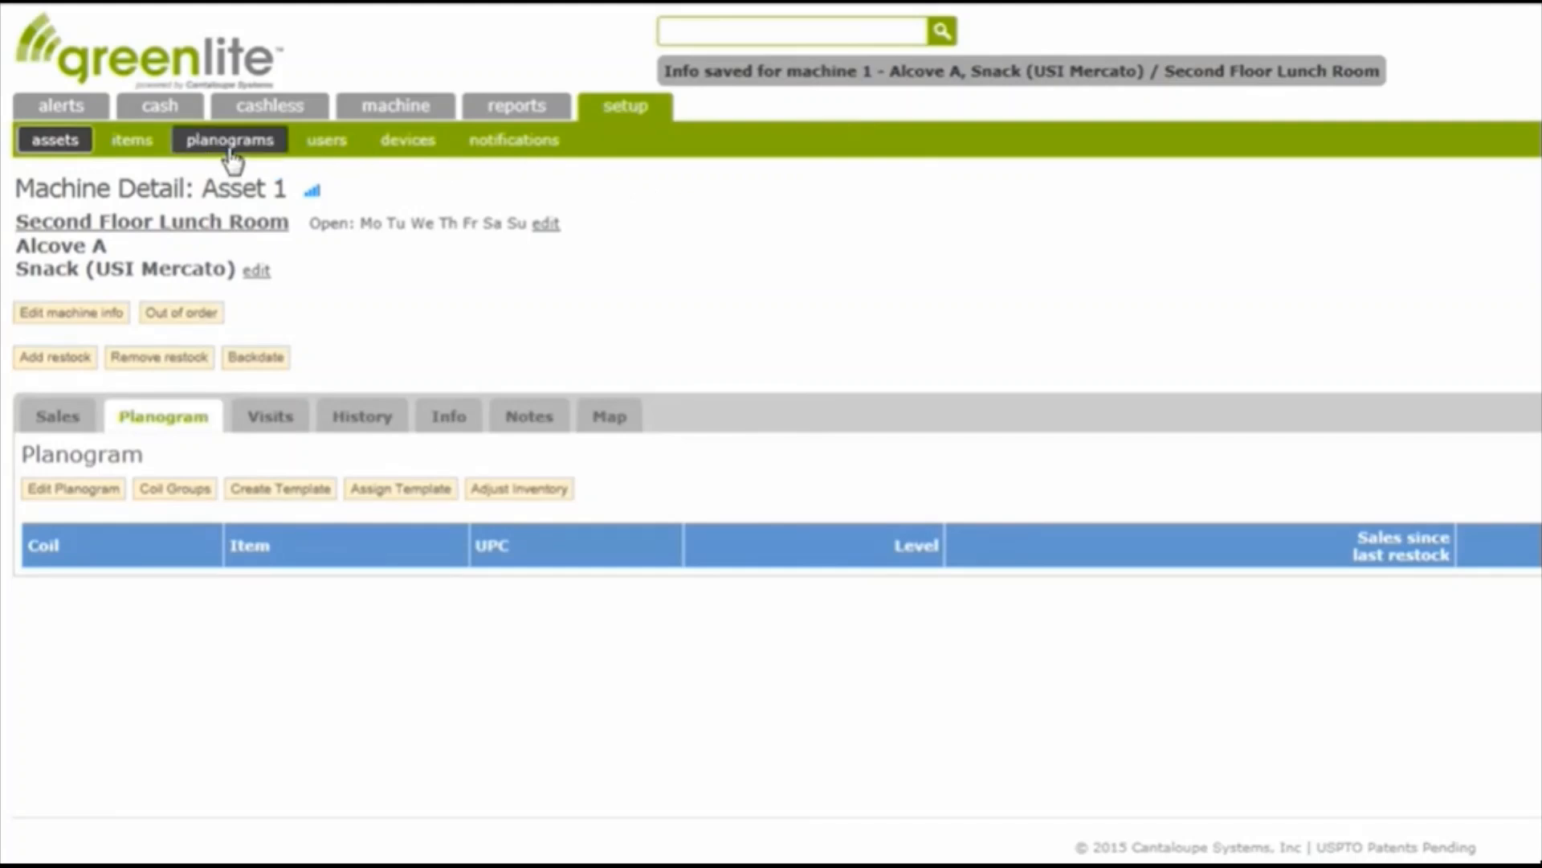
pyautogui.moveTo(359, 121)
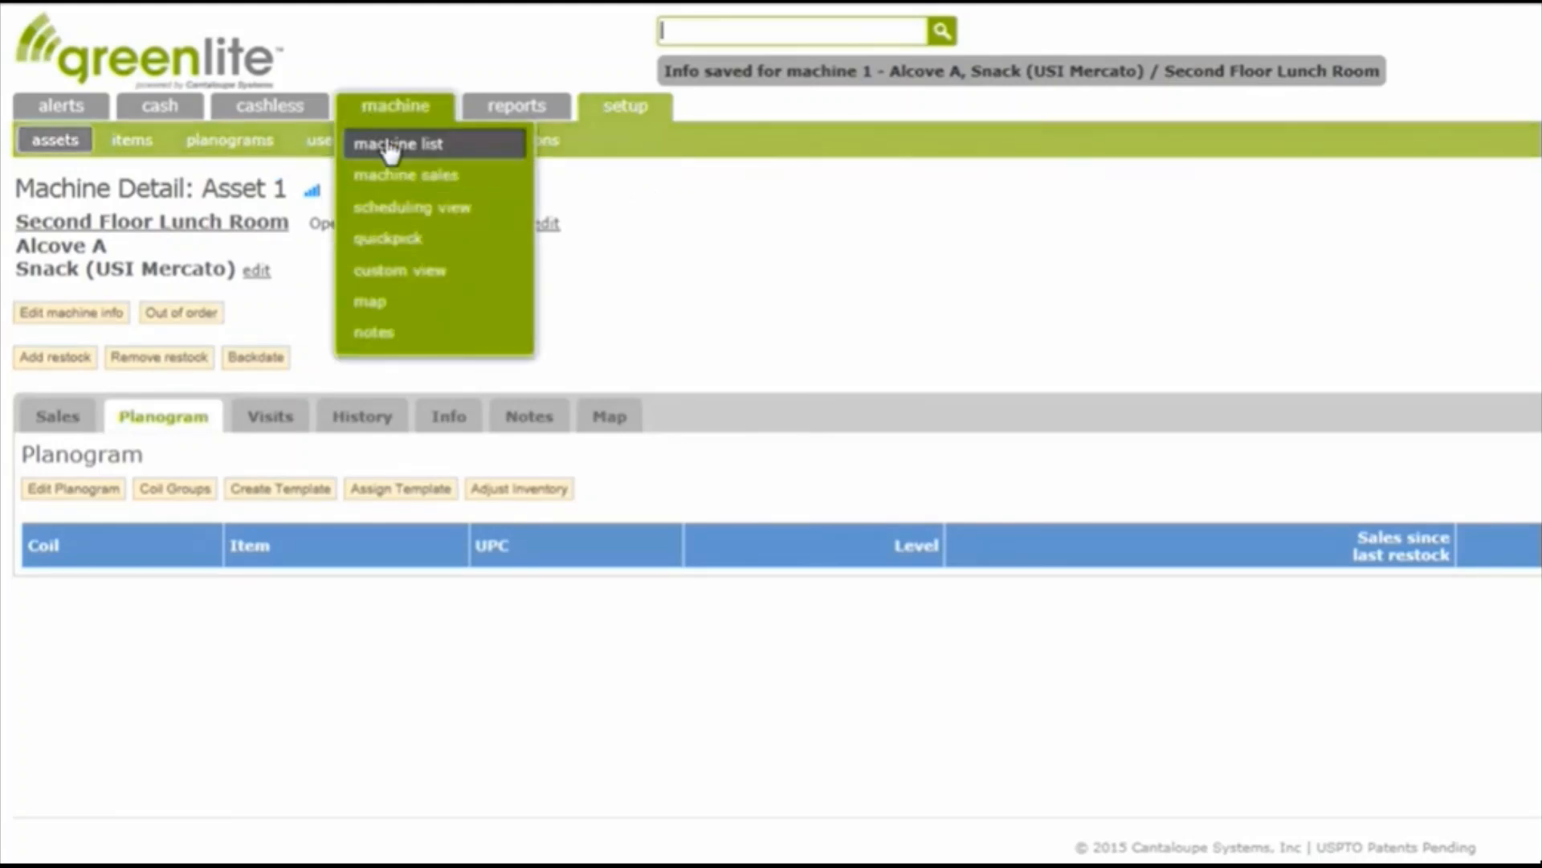
pyautogui.click(391, 145)
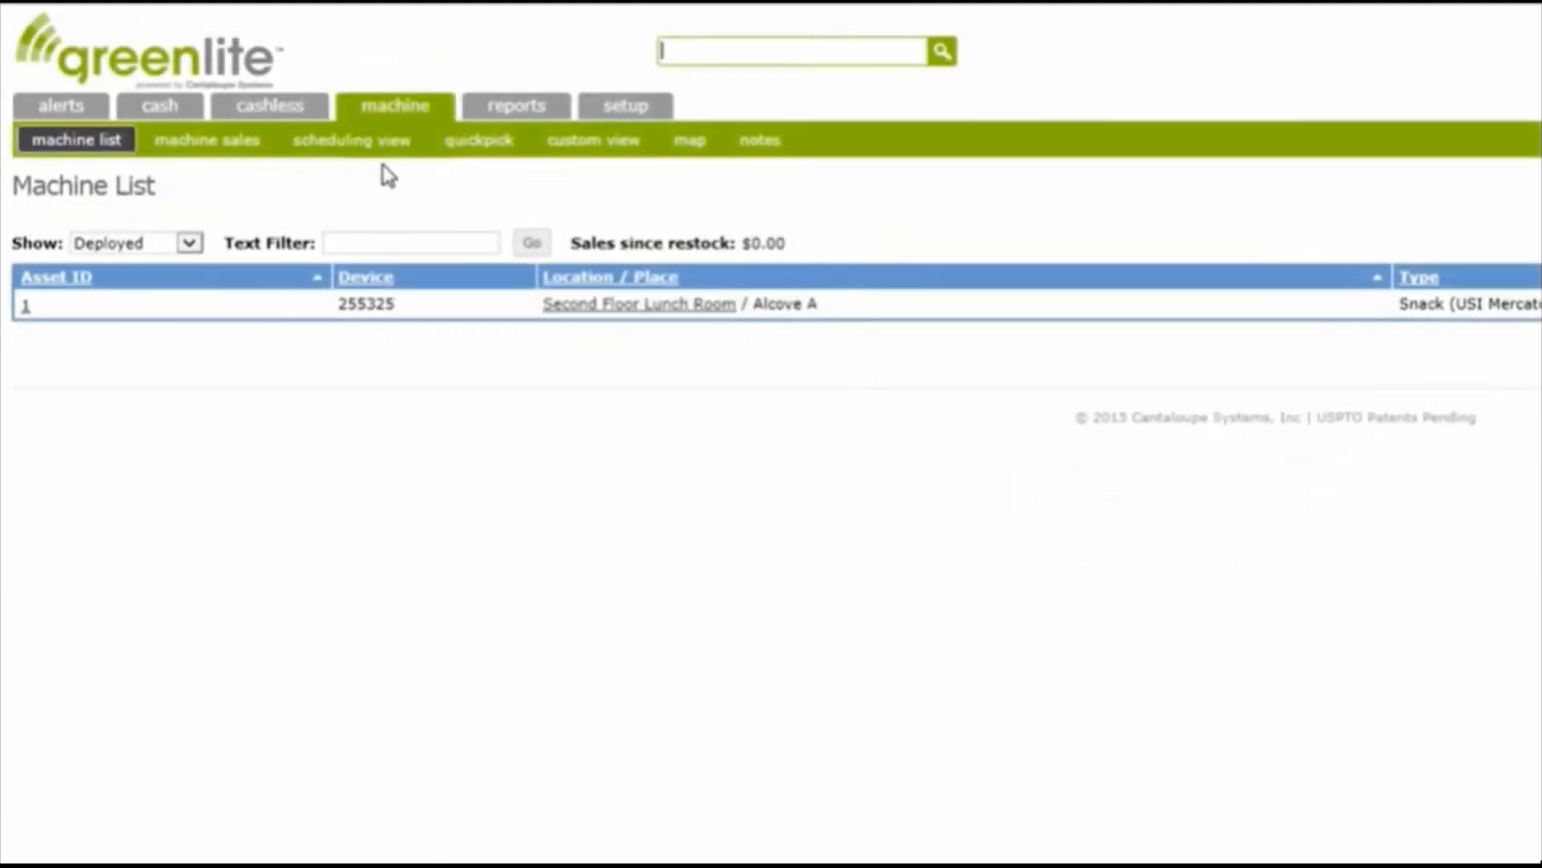